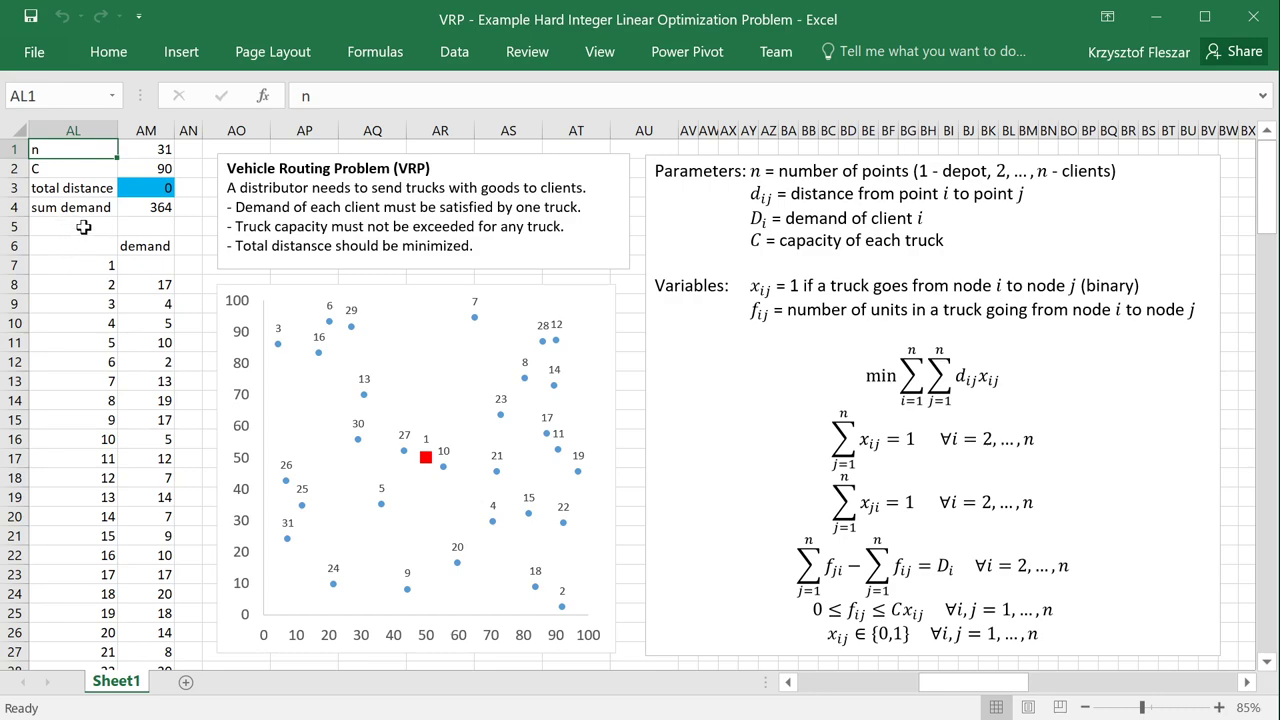
Read the VRP problem title and description, highlighting '(VRP)' and 'distributor'
left_click(279, 168)
triple_click(279, 168)
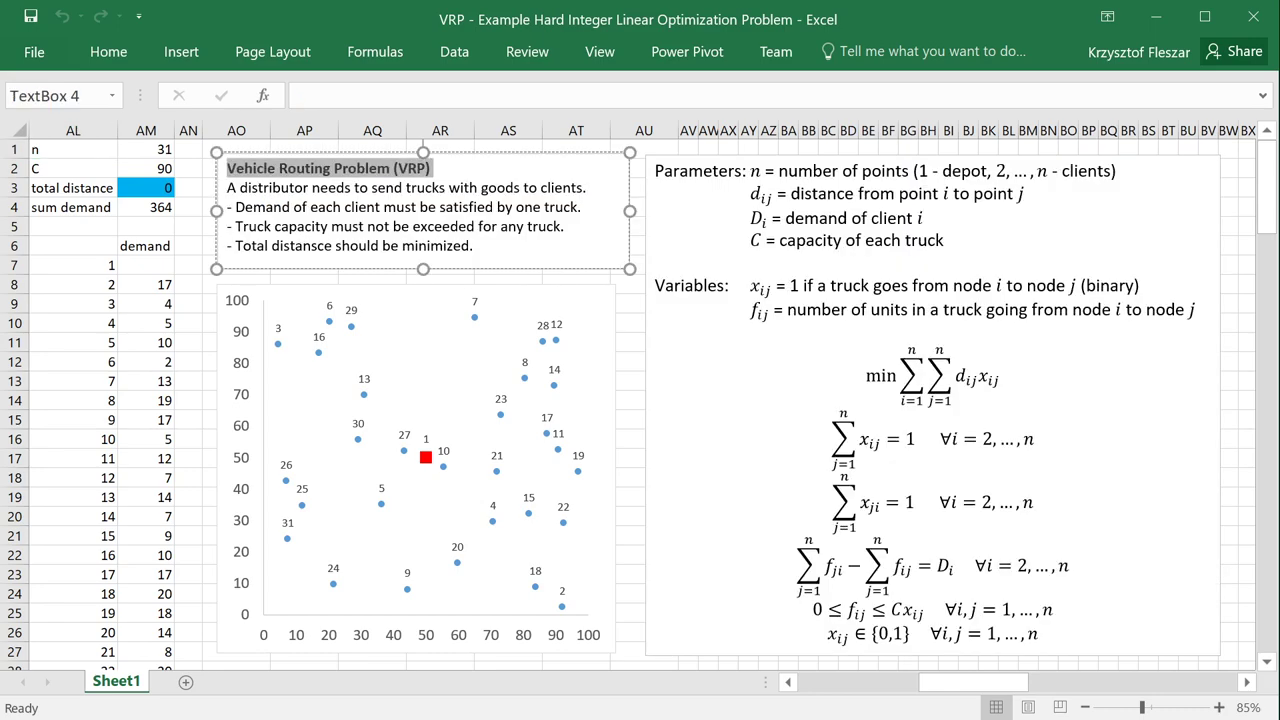
left_click(279, 168)
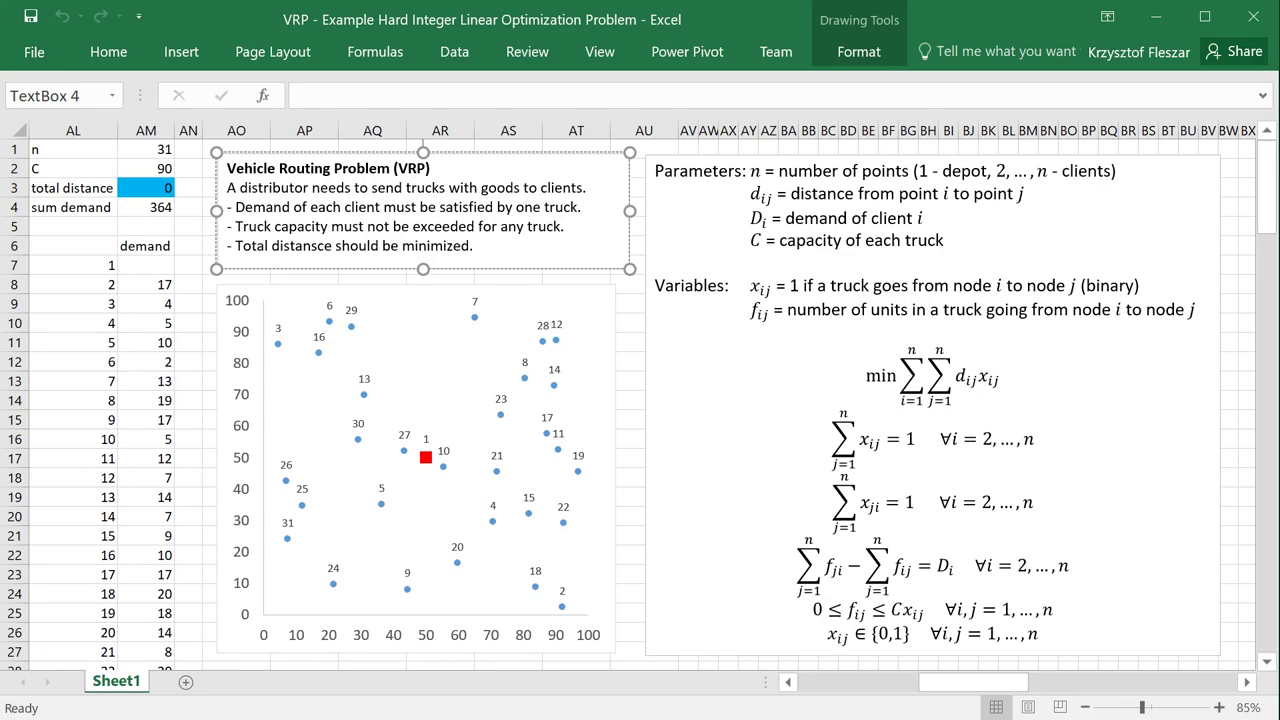
double_click(410, 168)
left_click(418, 187)
left_click_drag(306, 187, 241, 187)
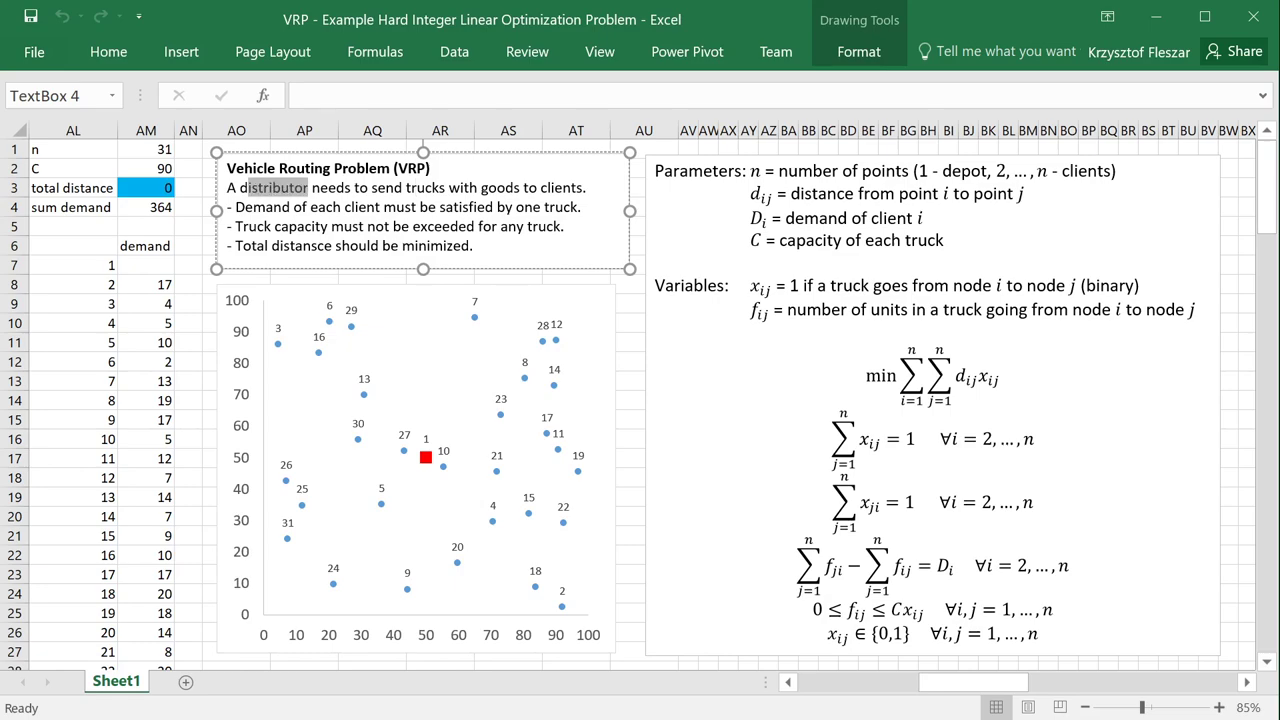
left_click(357, 187)
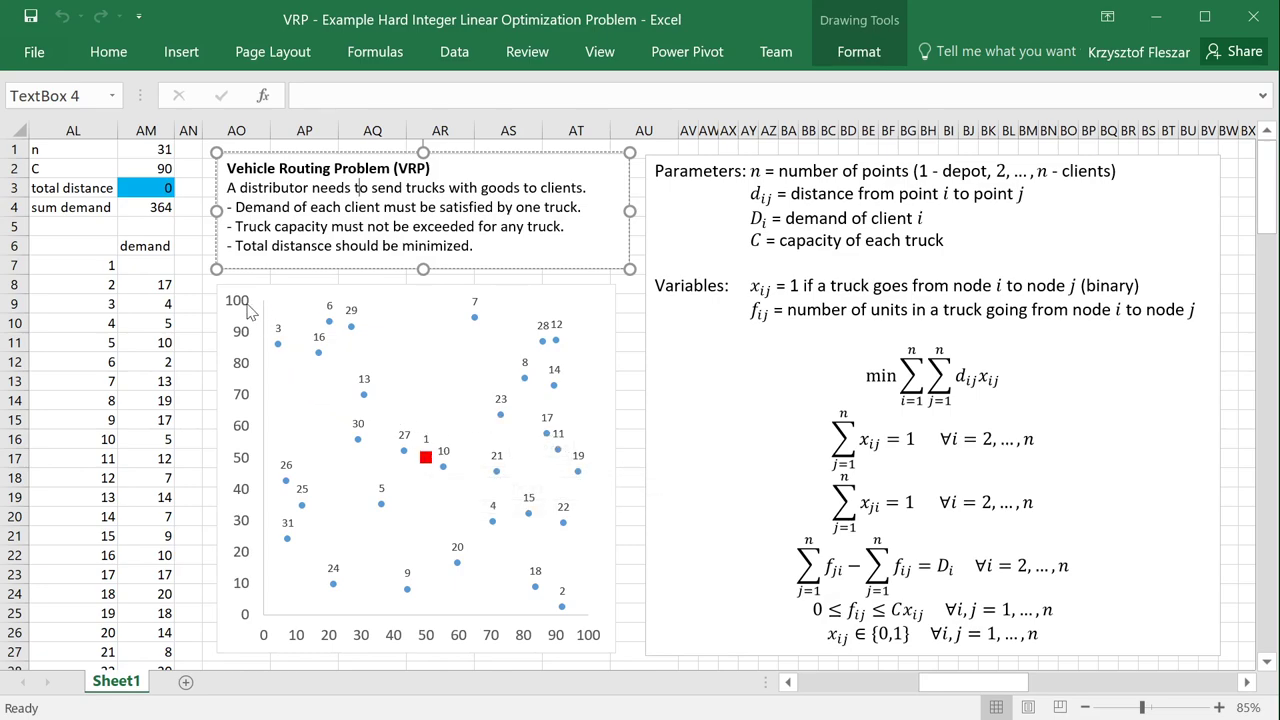
Review the depot point 1 and the client points with their demands in AL7:AM19
left_click_drag(90, 285, 152, 494)
left_click(149, 477)
left_click_drag(95, 284, 150, 266)
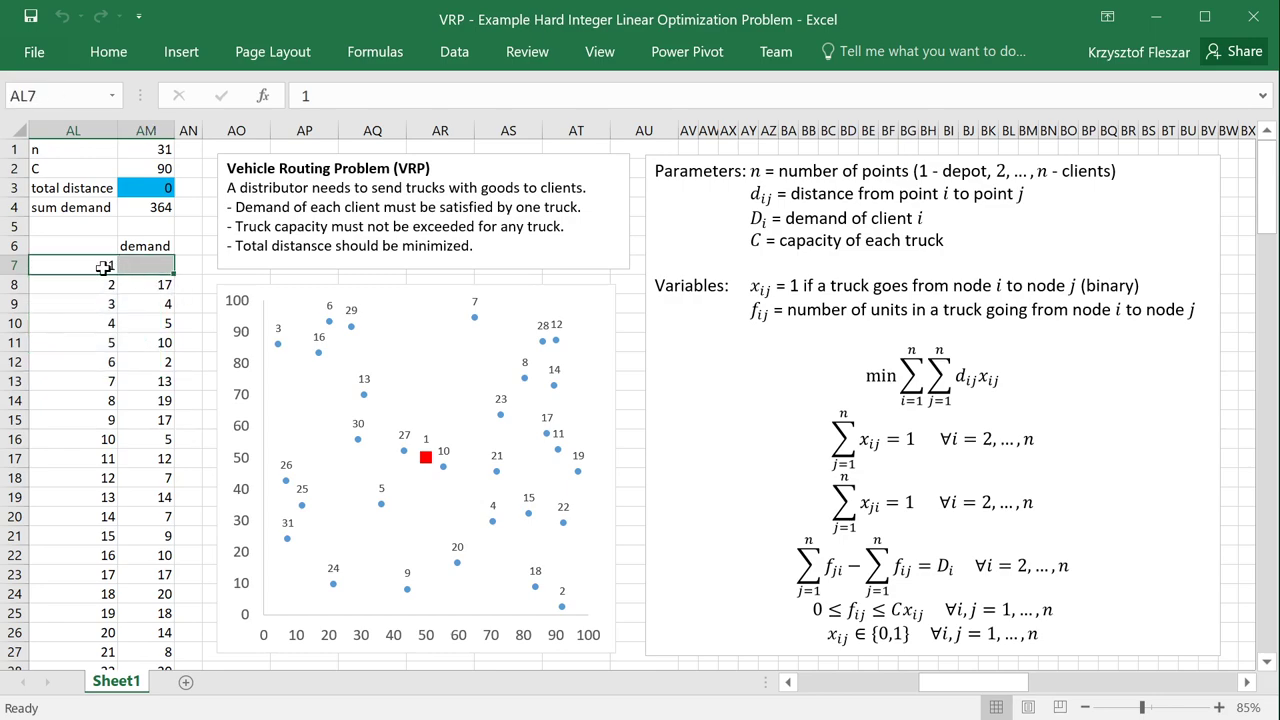
left_click(104, 267)
left_click(133, 267)
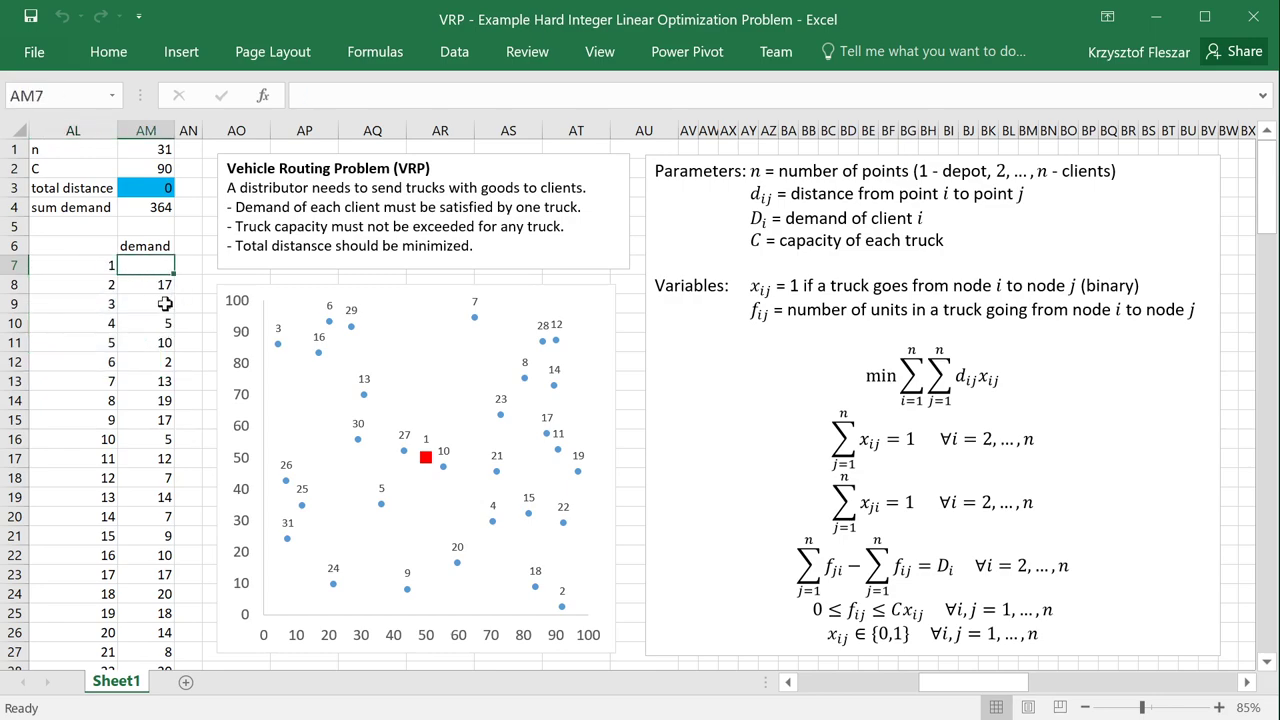
left_click_drag(165, 285, 165, 496)
left_click(155, 284)
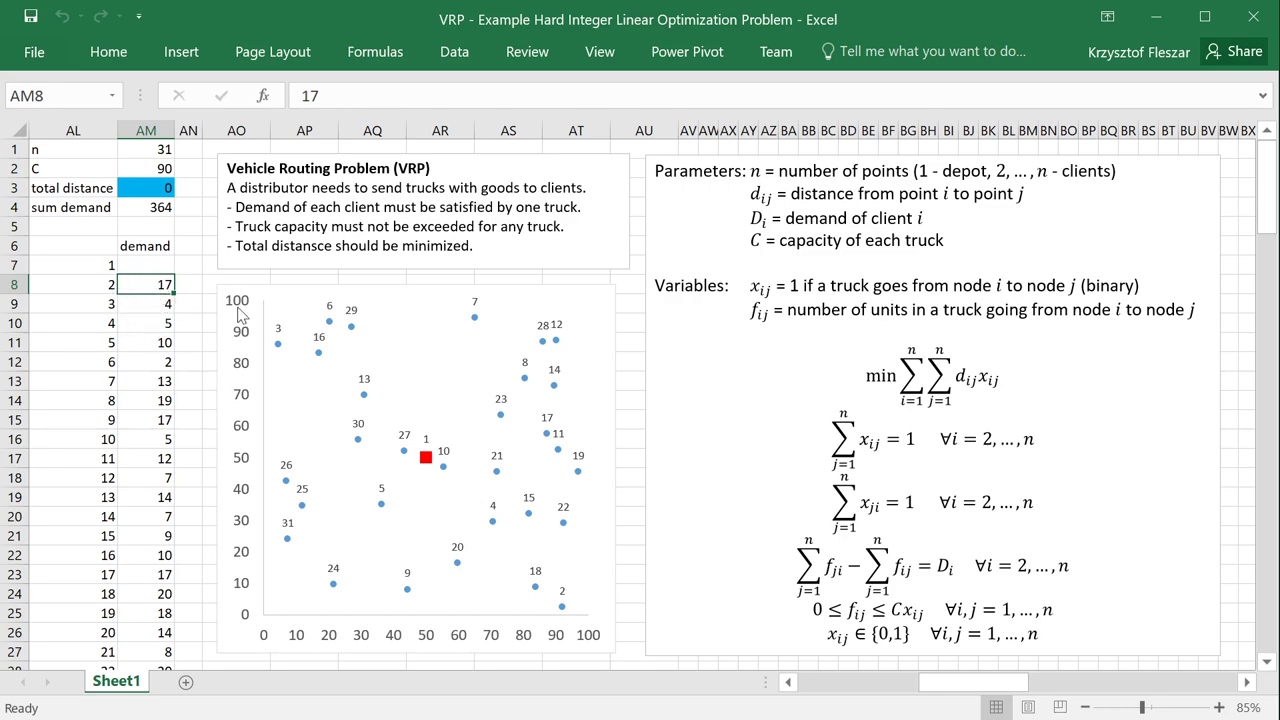
left_click(80, 281)
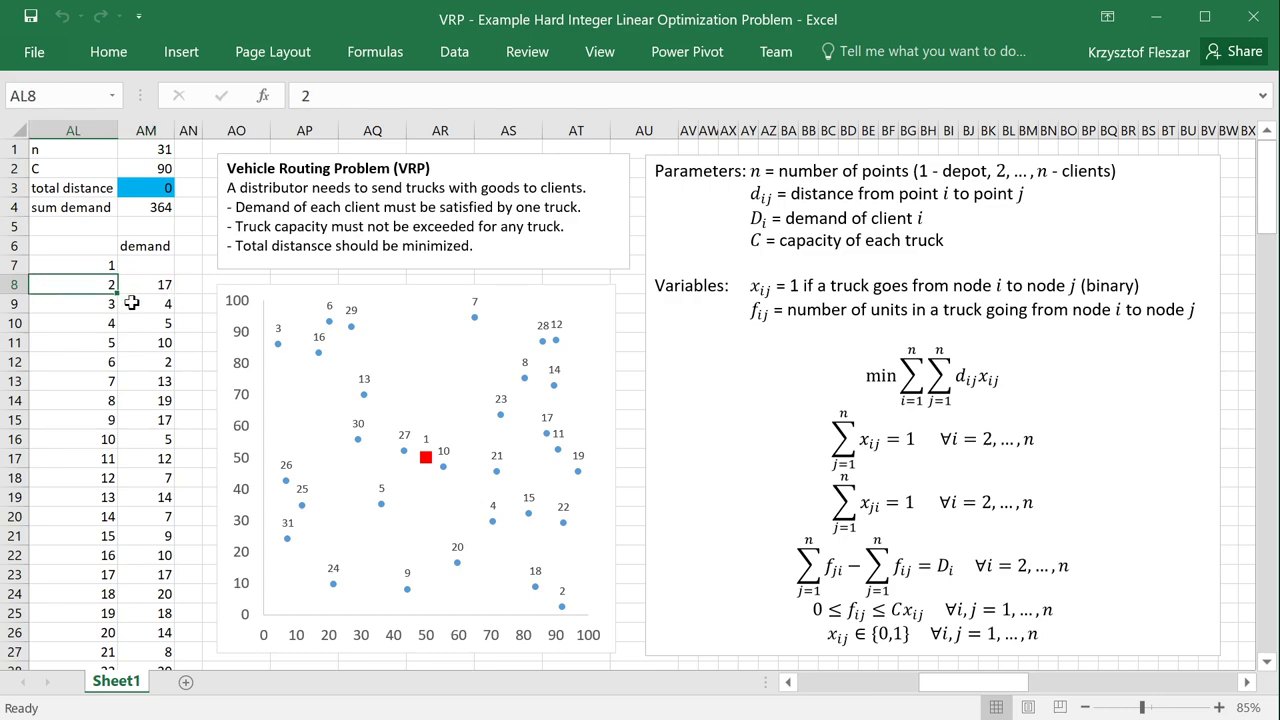
left_click(130, 302)
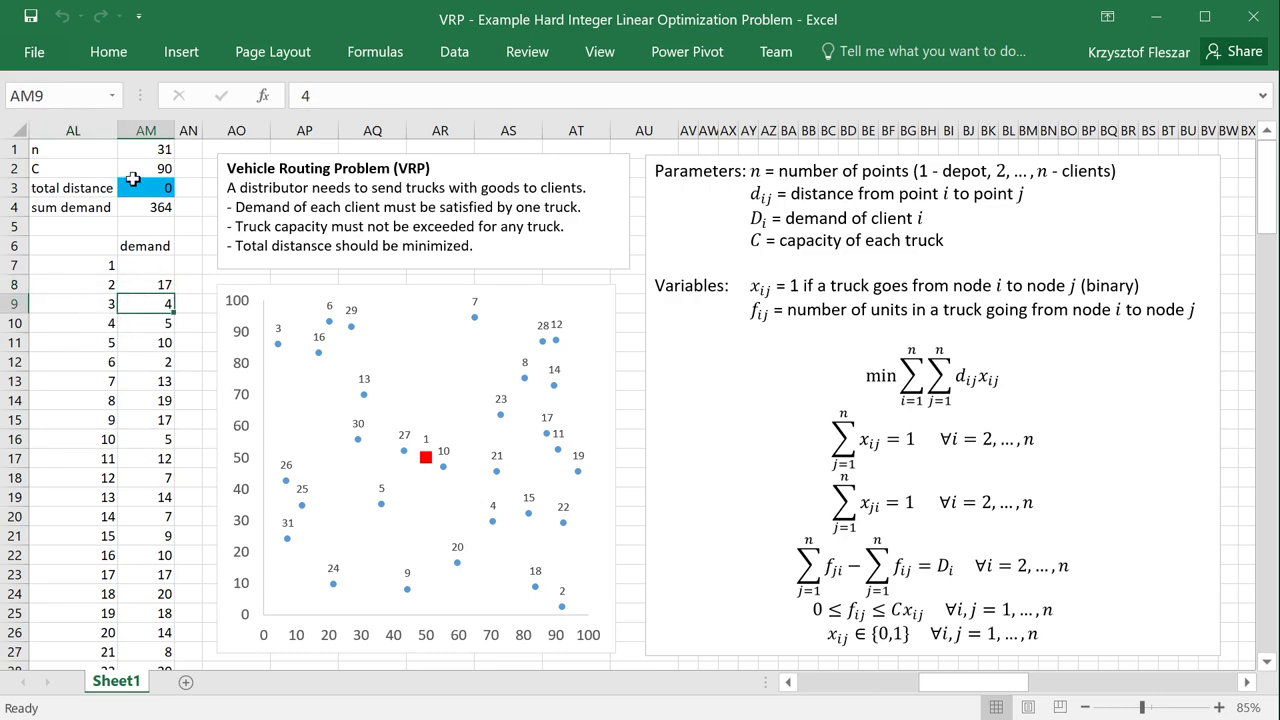
Inspect the truck capacity parameter C with its value 90 in AM2
left_click_drag(59, 172, 166, 172)
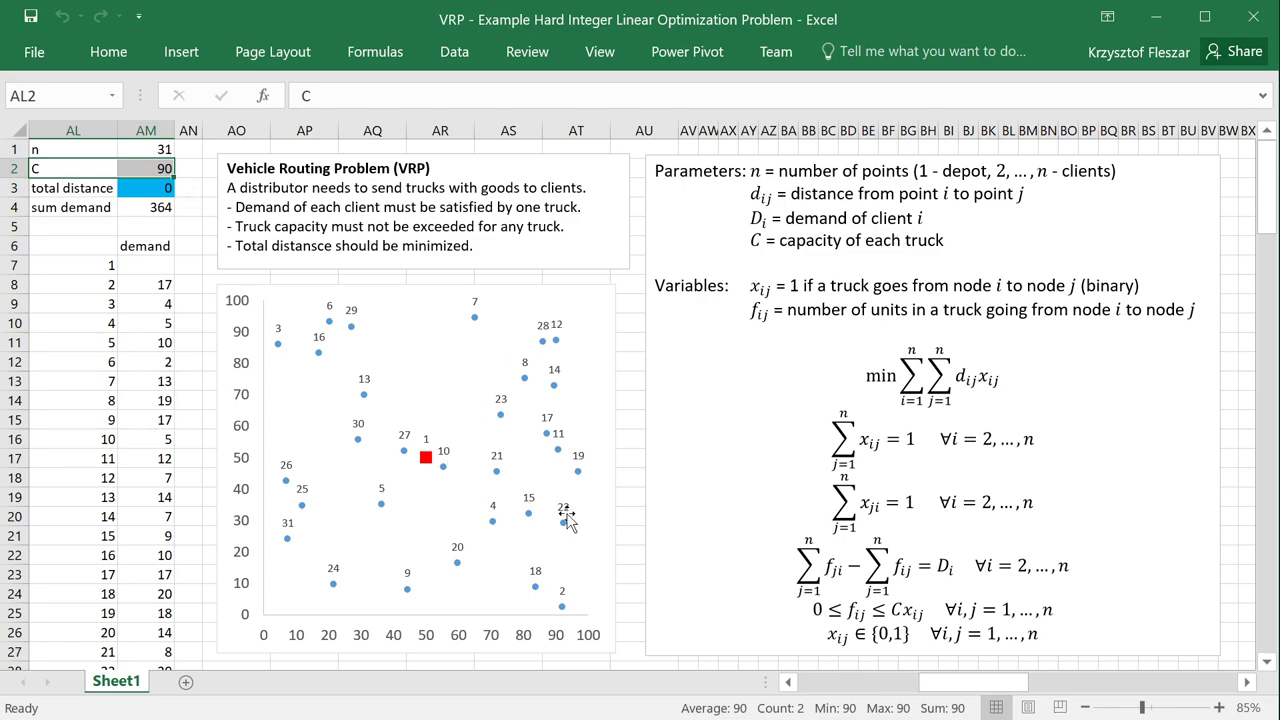
mouse_move(447, 476)
left_click(148, 168)
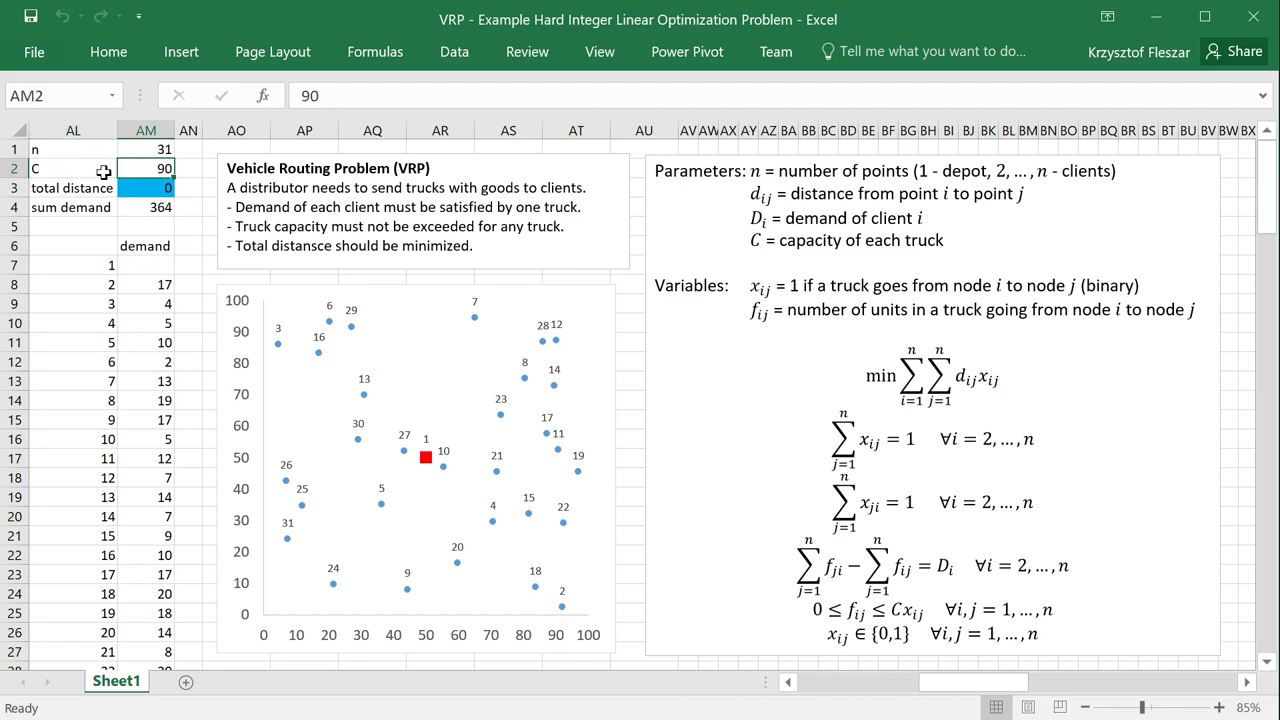
key("Left")
left_click(148, 170)
Check the sum demand formula in AM4 and the number of points n = 31
left_click_drag(72, 207, 103, 206)
left_click(146, 207)
left_click(144, 228)
left_click(126, 230)
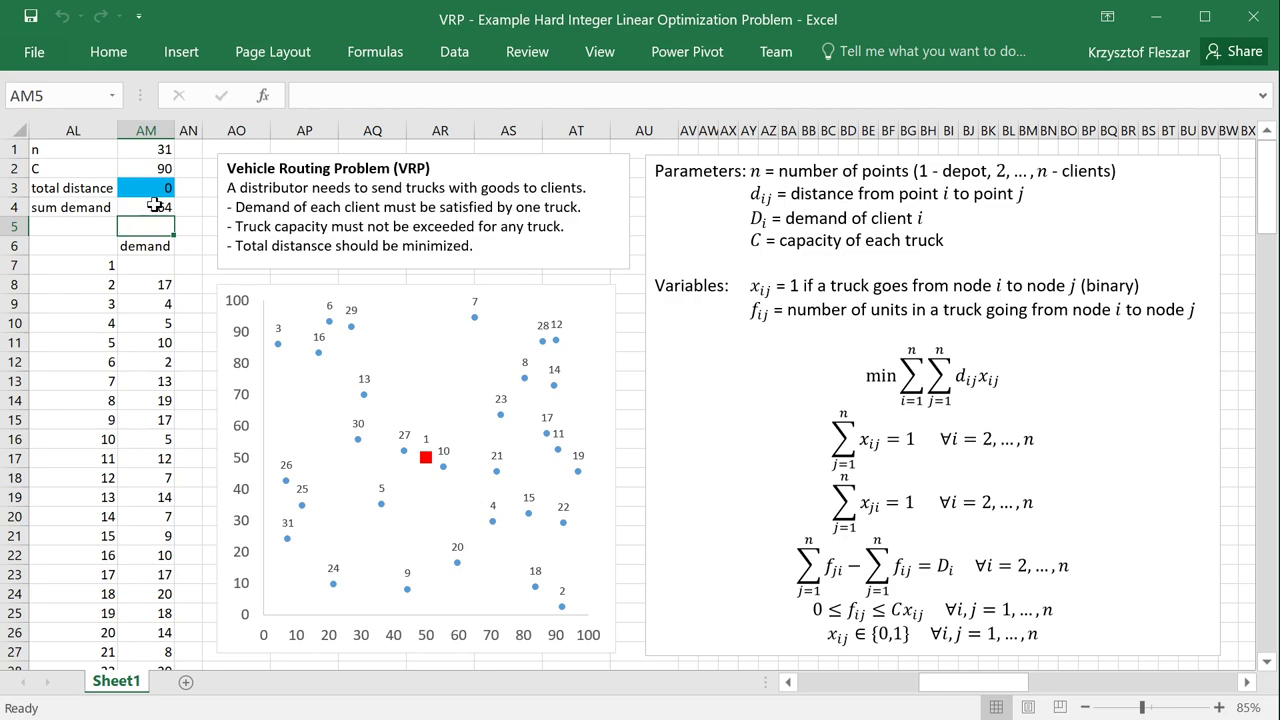
left_click(153, 206)
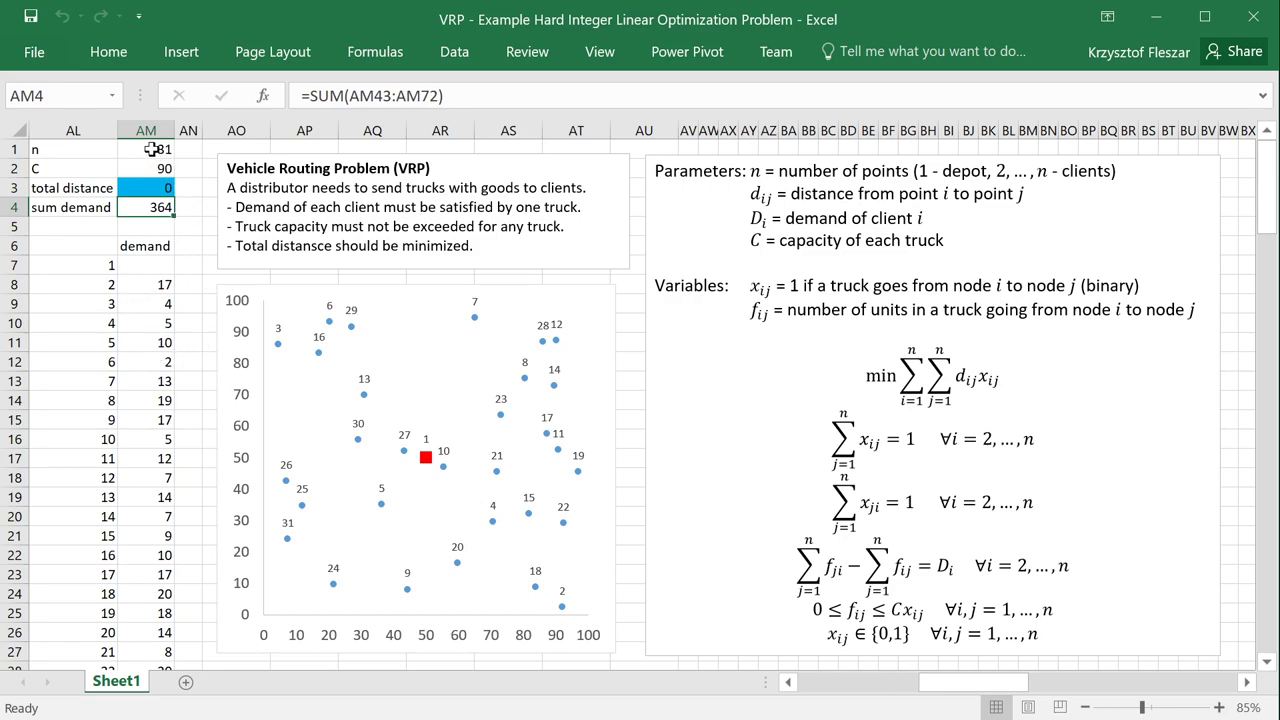
left_click_drag(152, 150, 90, 150)
left_click(145, 340)
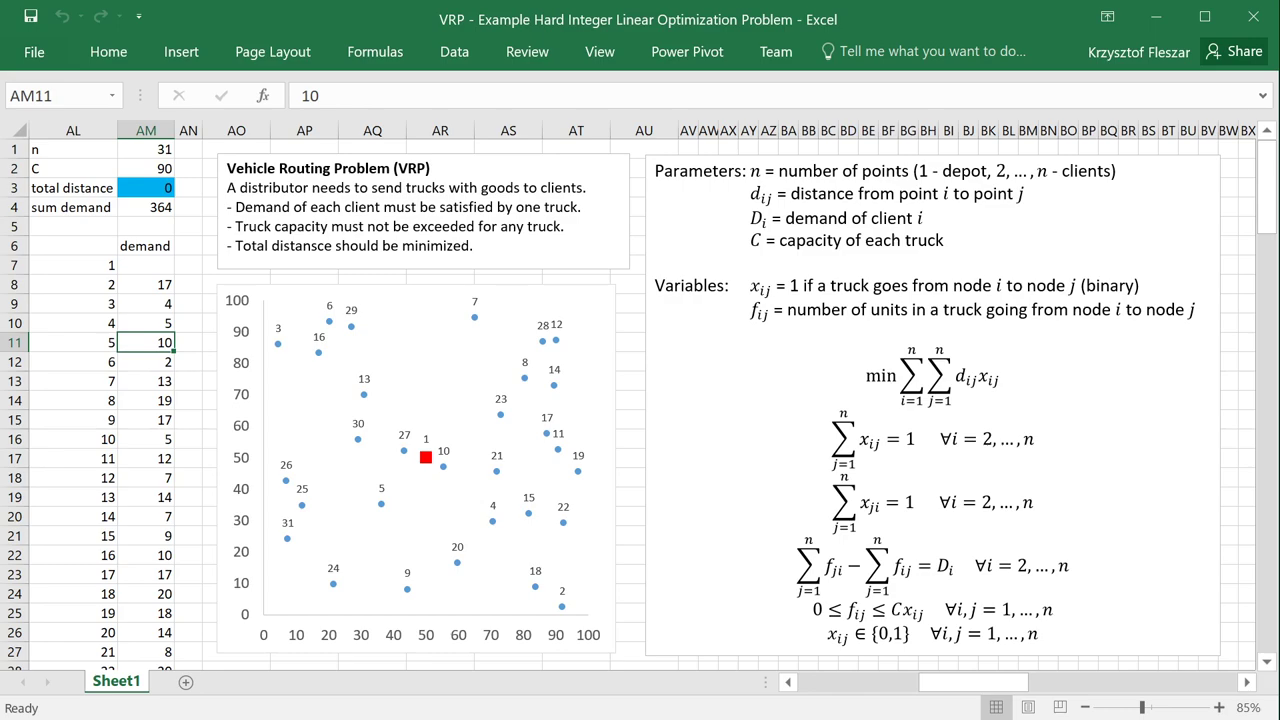
Read the variable definitions, the objective and the meaning of the binary x_ij variable
left_click_drag(1000, 378, 752, 285)
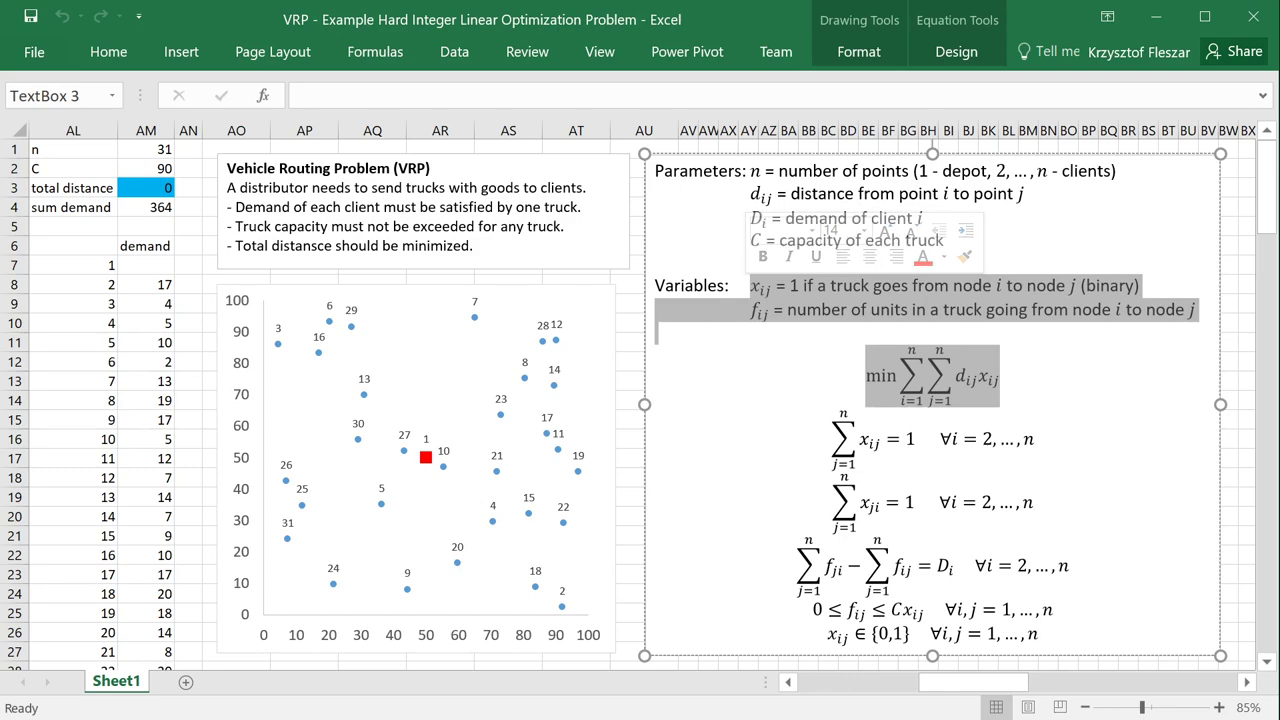
left_click(950, 377)
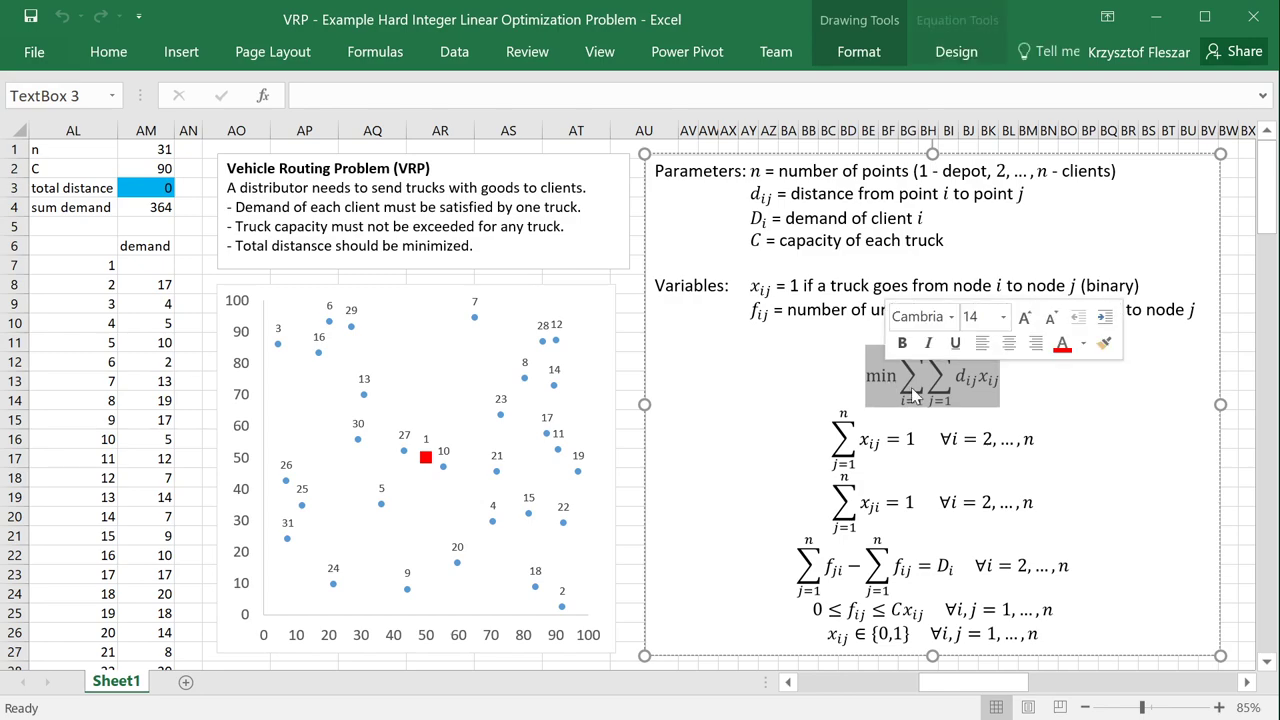
left_click(1001, 376)
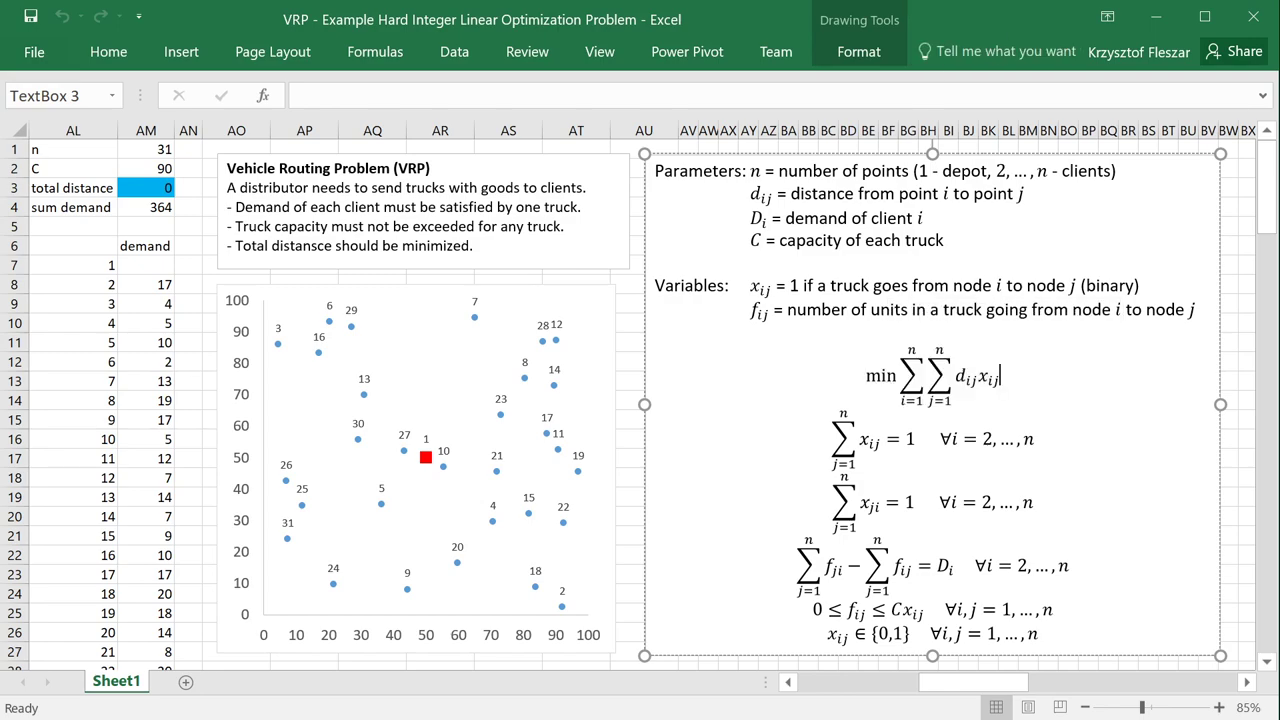
left_click(761, 286)
left_click_drag(803, 286, 1133, 286)
left_click(1138, 286)
Read the x_ij and f_ij (units carried) definitions and the distance-minimising objective equation
mouse_move(446, 478)
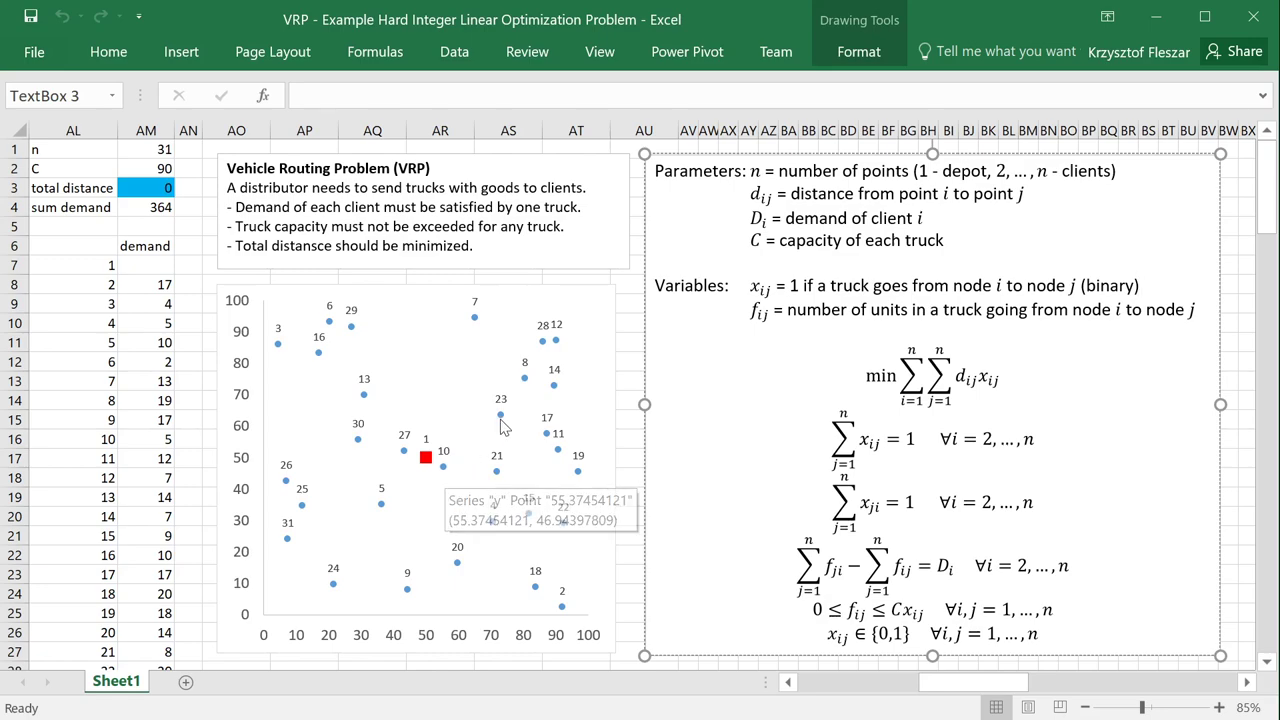
mouse_move(496, 427)
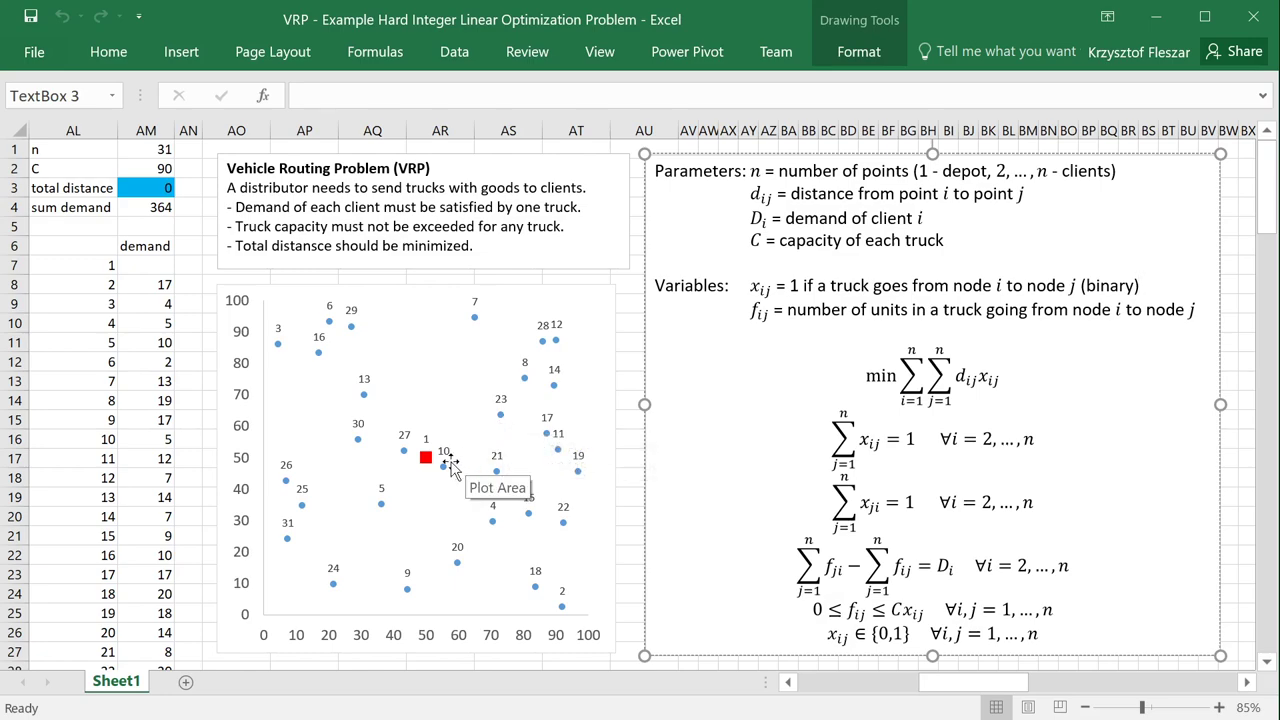
mouse_move(462, 452)
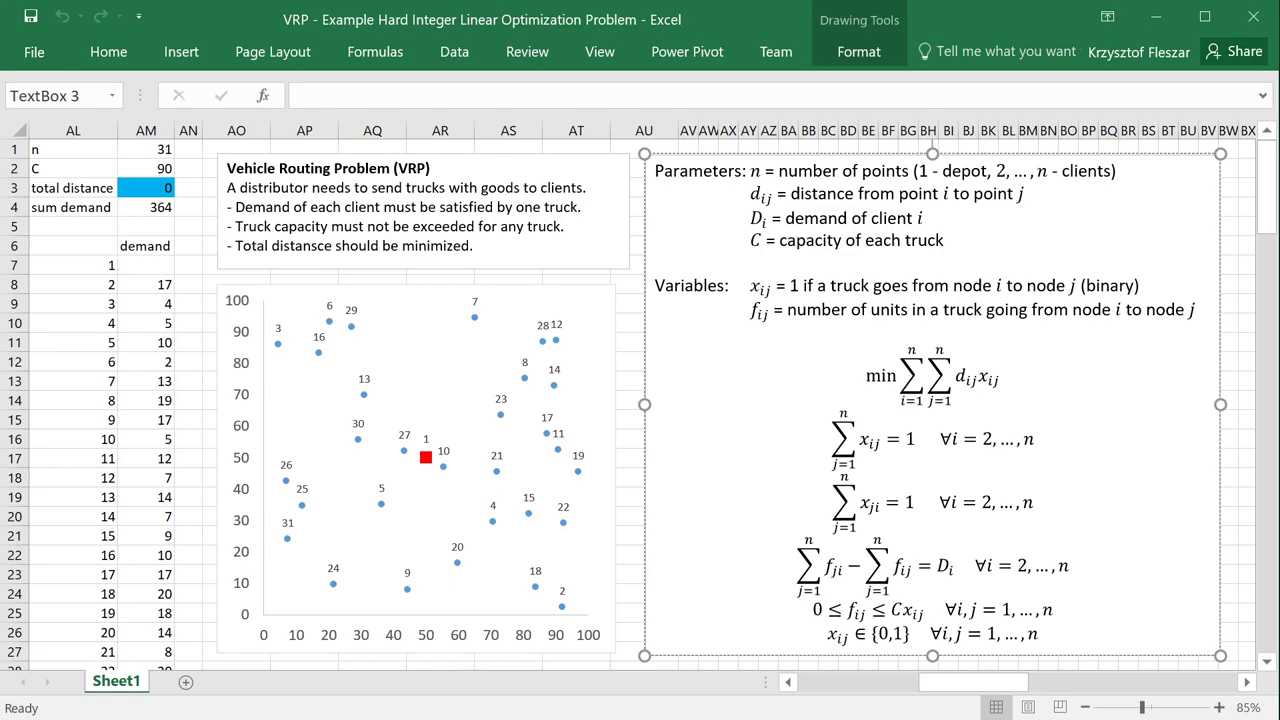
left_click_drag(752, 285, 955, 285)
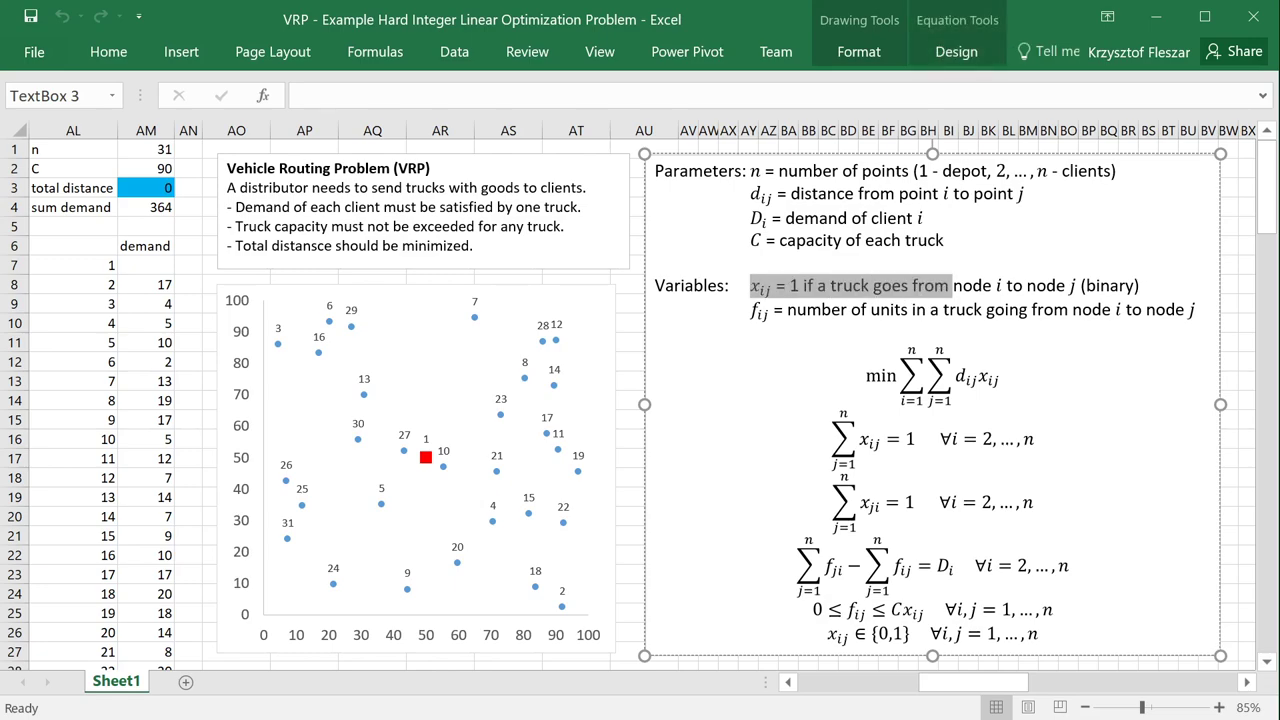
left_click_drag(752, 309, 910, 309)
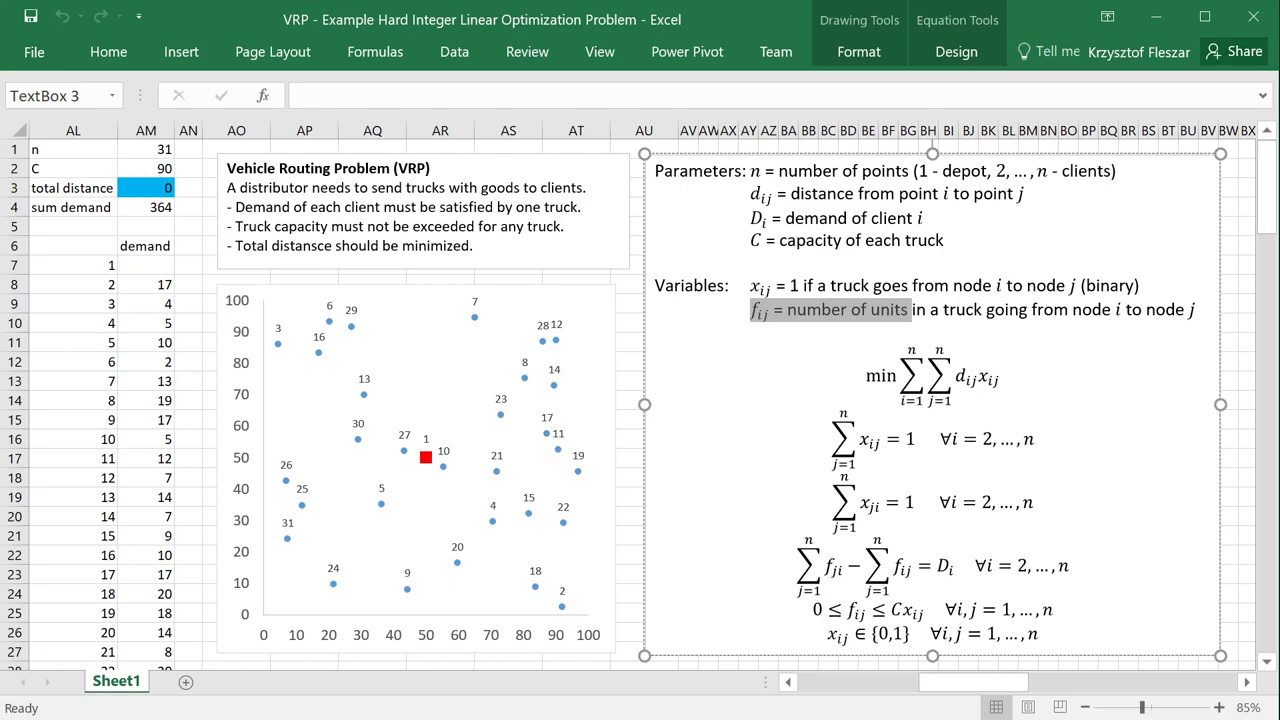
left_click(850, 310)
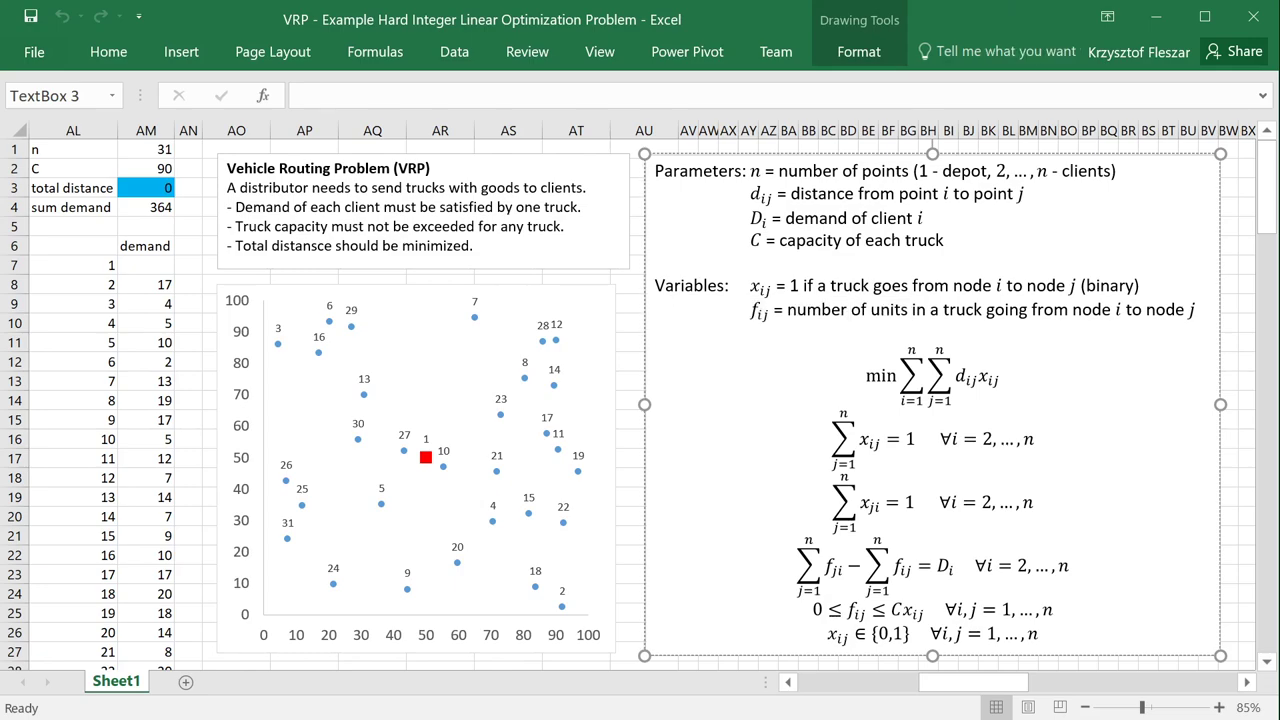
left_click(932, 376)
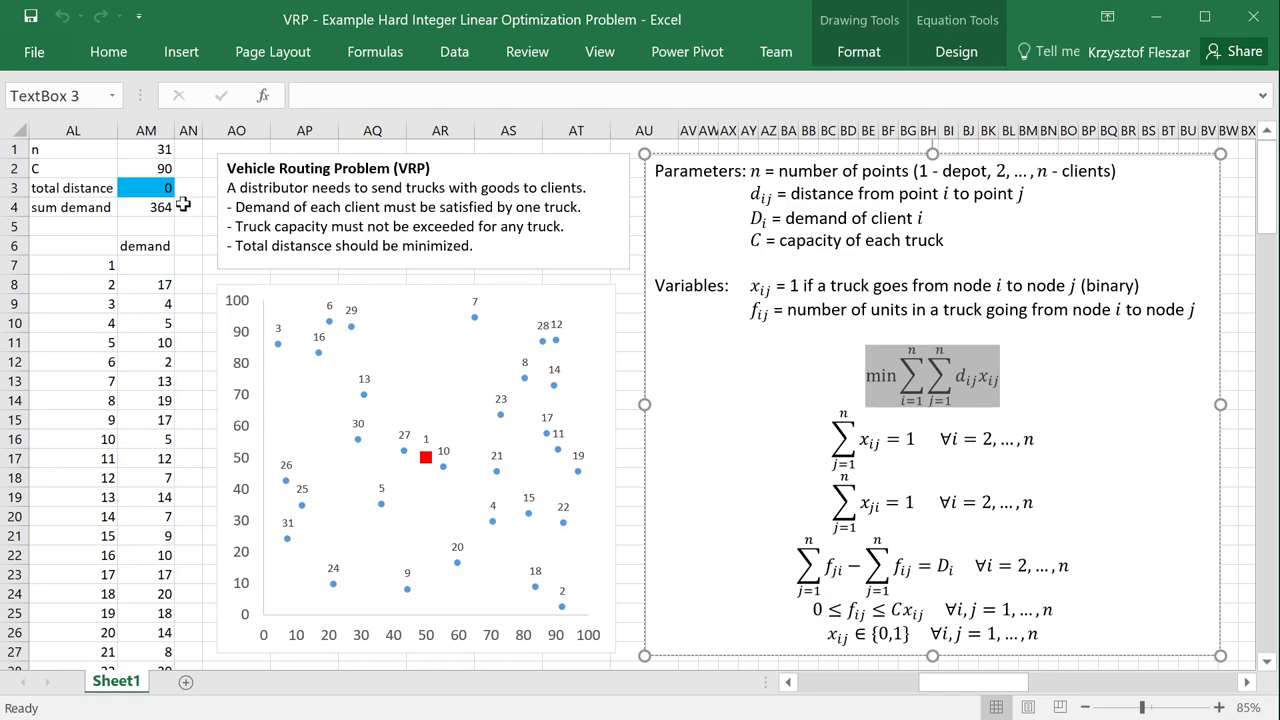
Inspect the total distance formula in AM3, the sum demand in AM4 and n in AL1
left_click(160, 189)
left_click(160, 209)
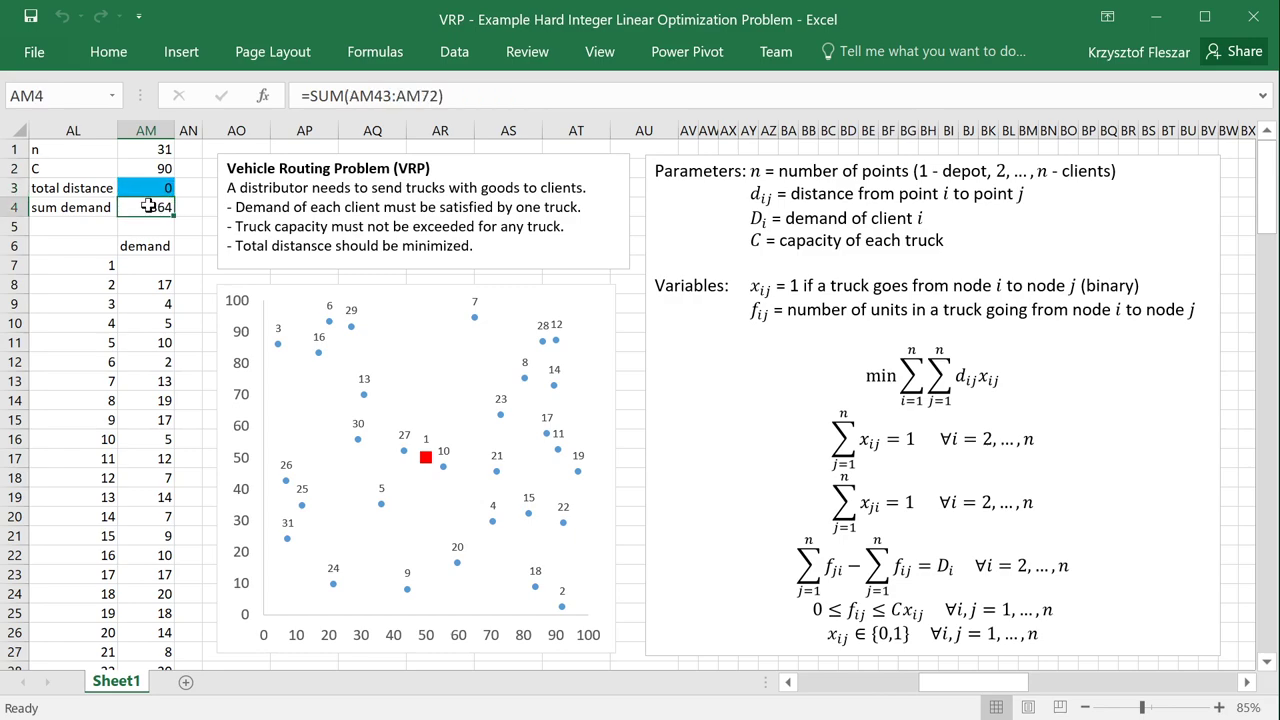
left_click(142, 189)
left_click(85, 155)
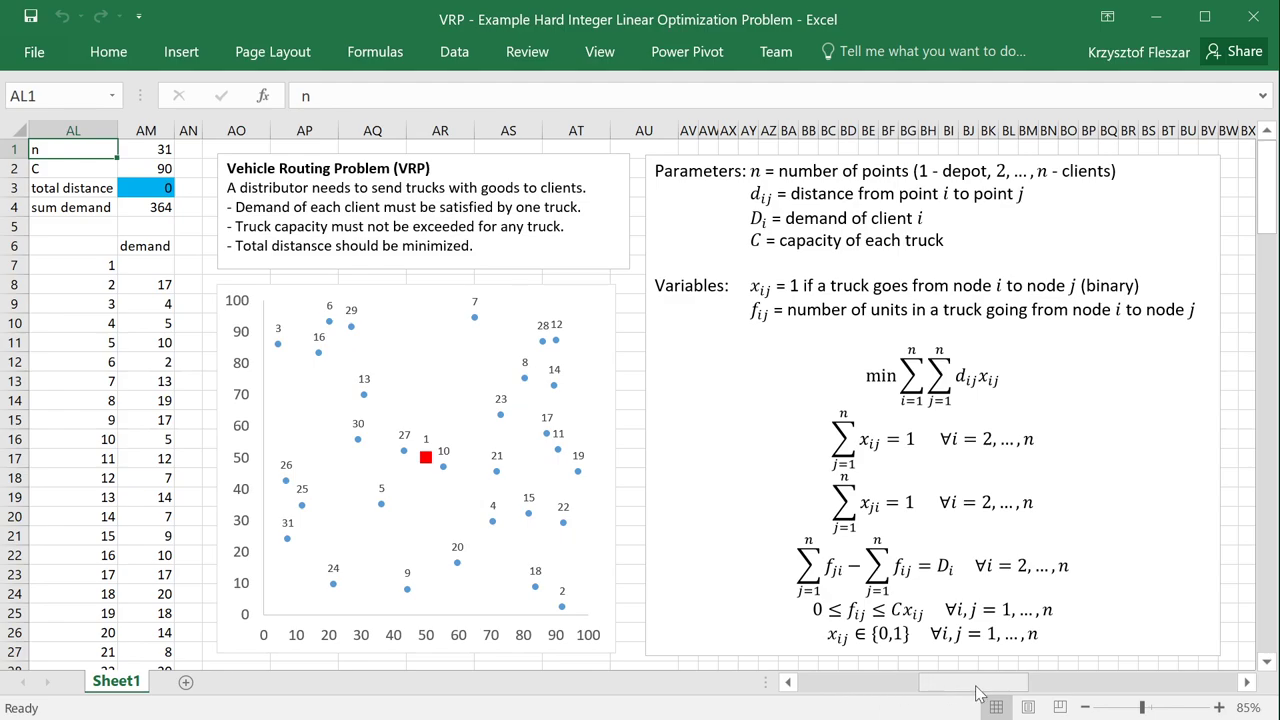
Look over the xij decision-variable table, then return to the description, chart and parameter cells
left_click_drag(982, 693, 854, 694)
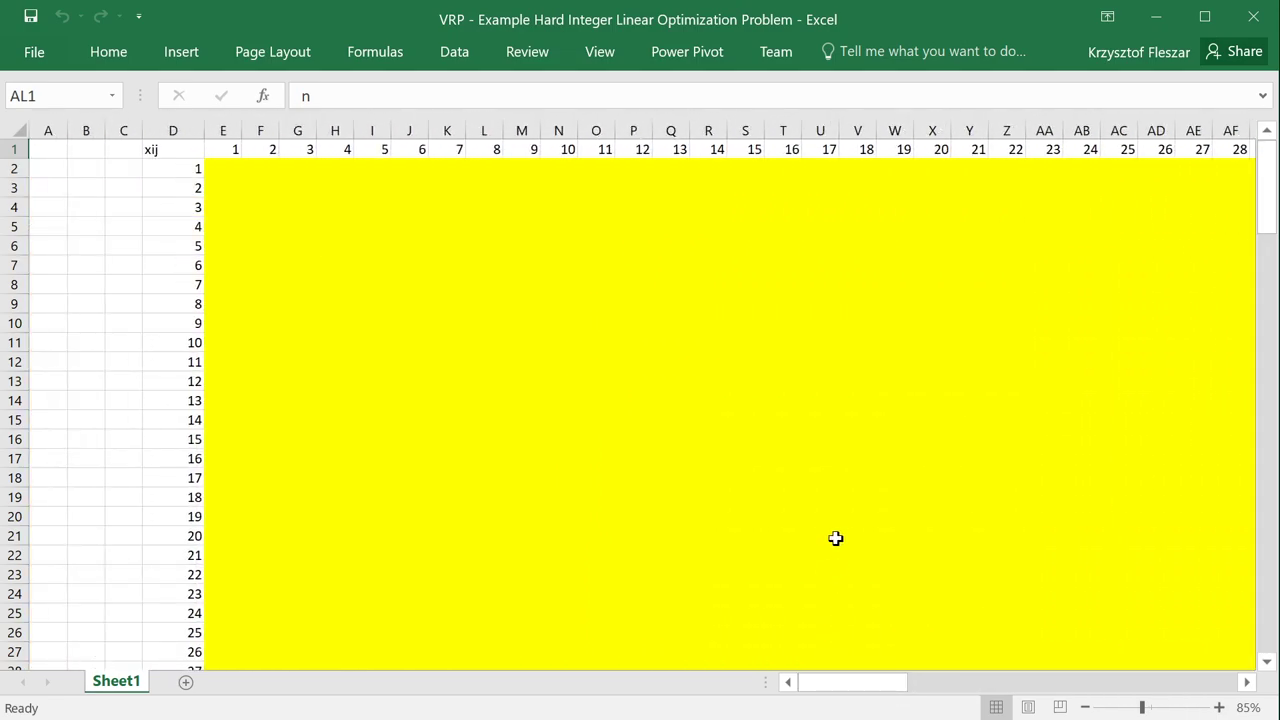
scroll(740, 437, "down", 1)
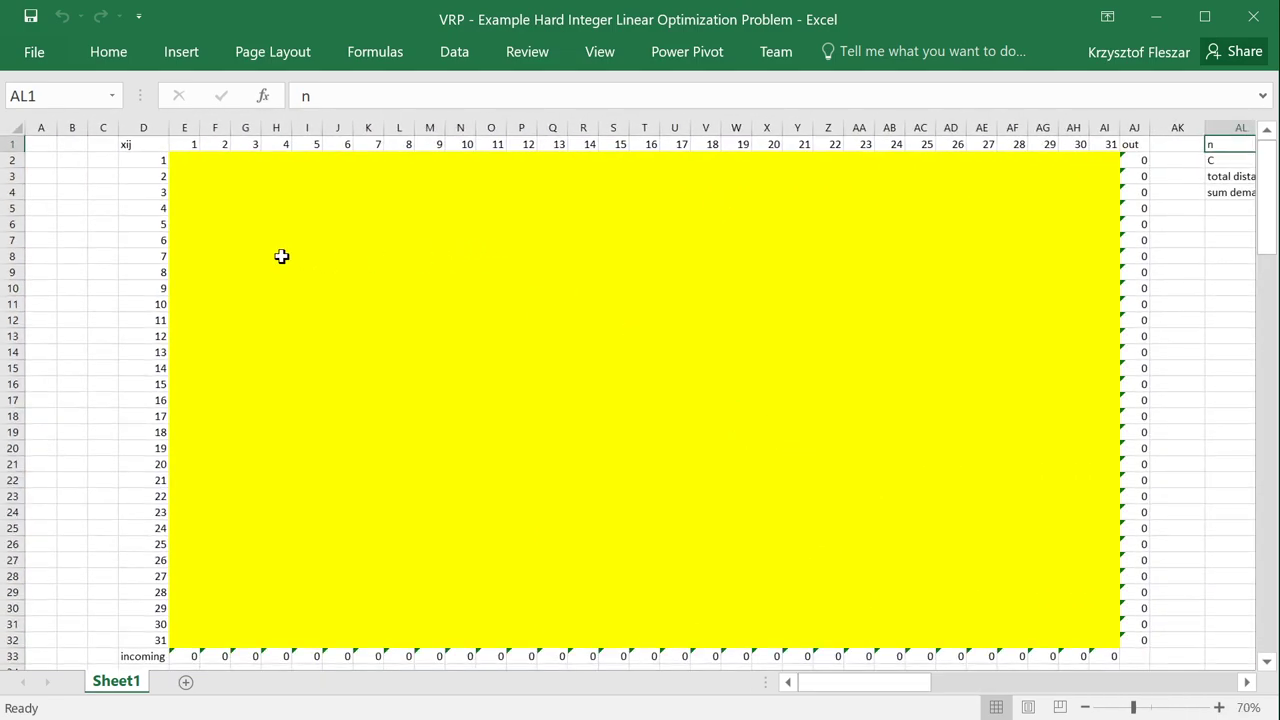
left_click_drag(176, 159, 1094, 631)
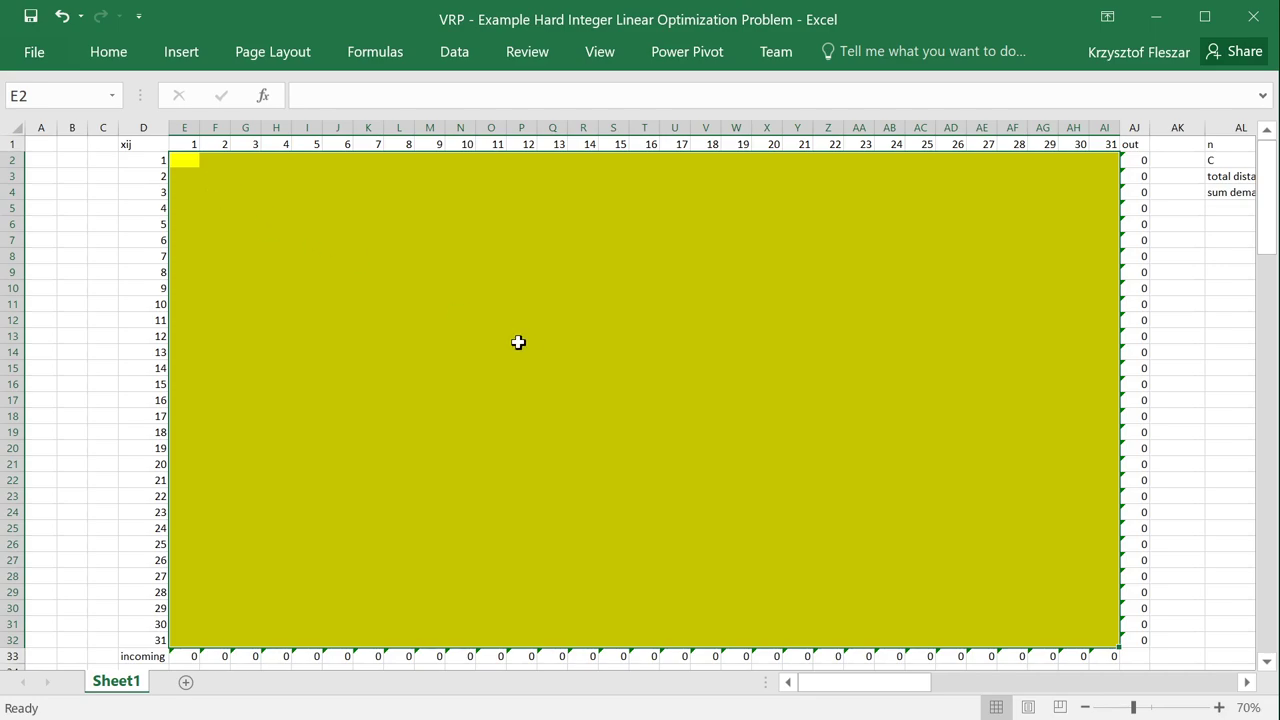
scroll(587, 483, "down", 11)
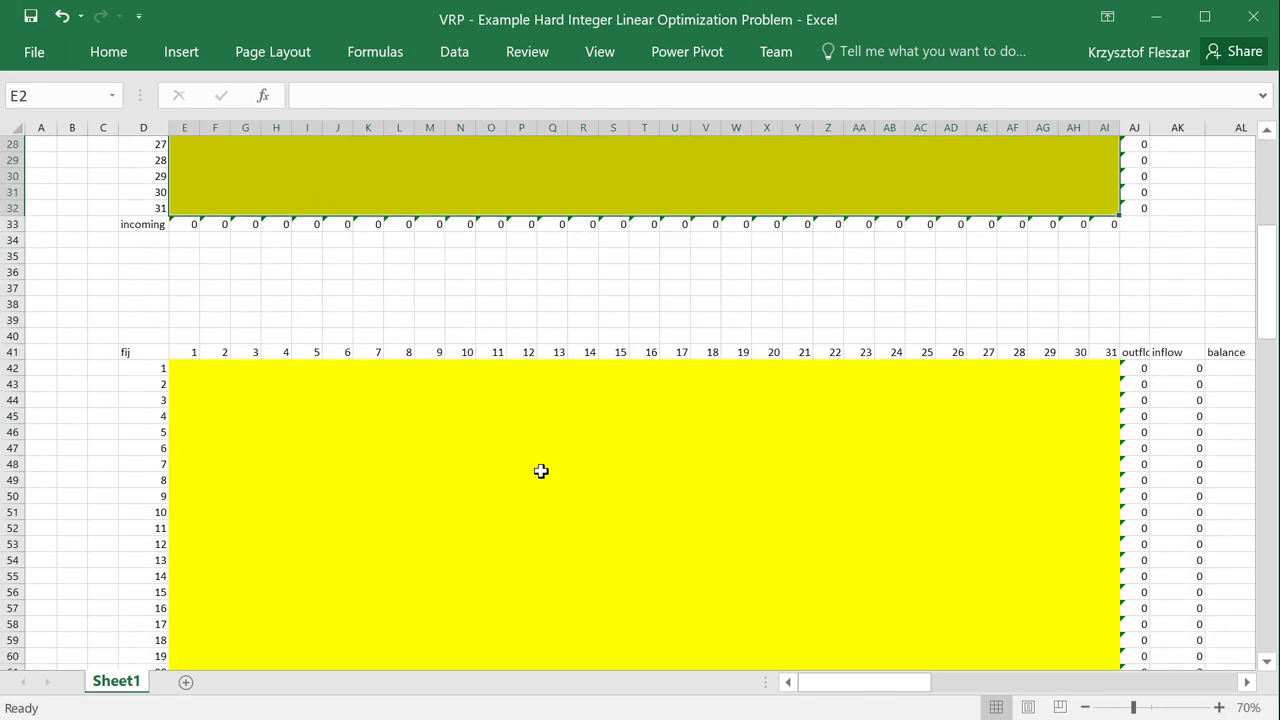
scroll(192, 268, "down", 3)
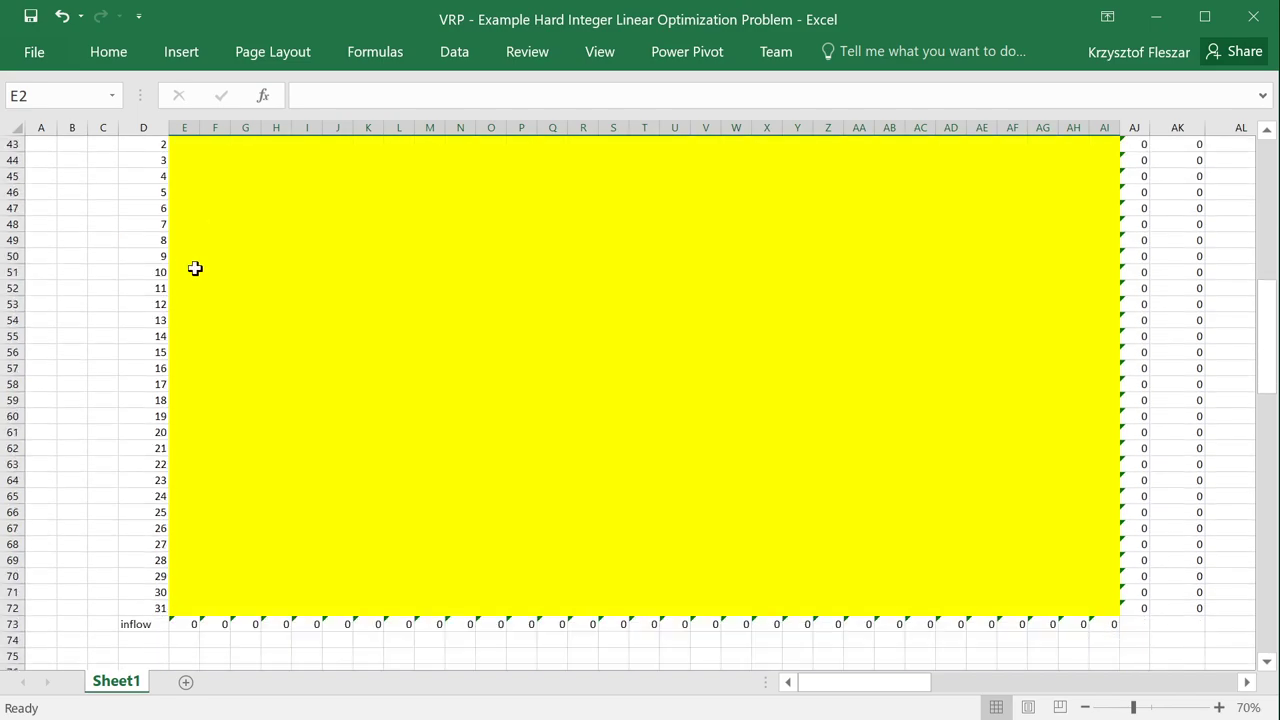
scroll(194, 269, "up", 1)
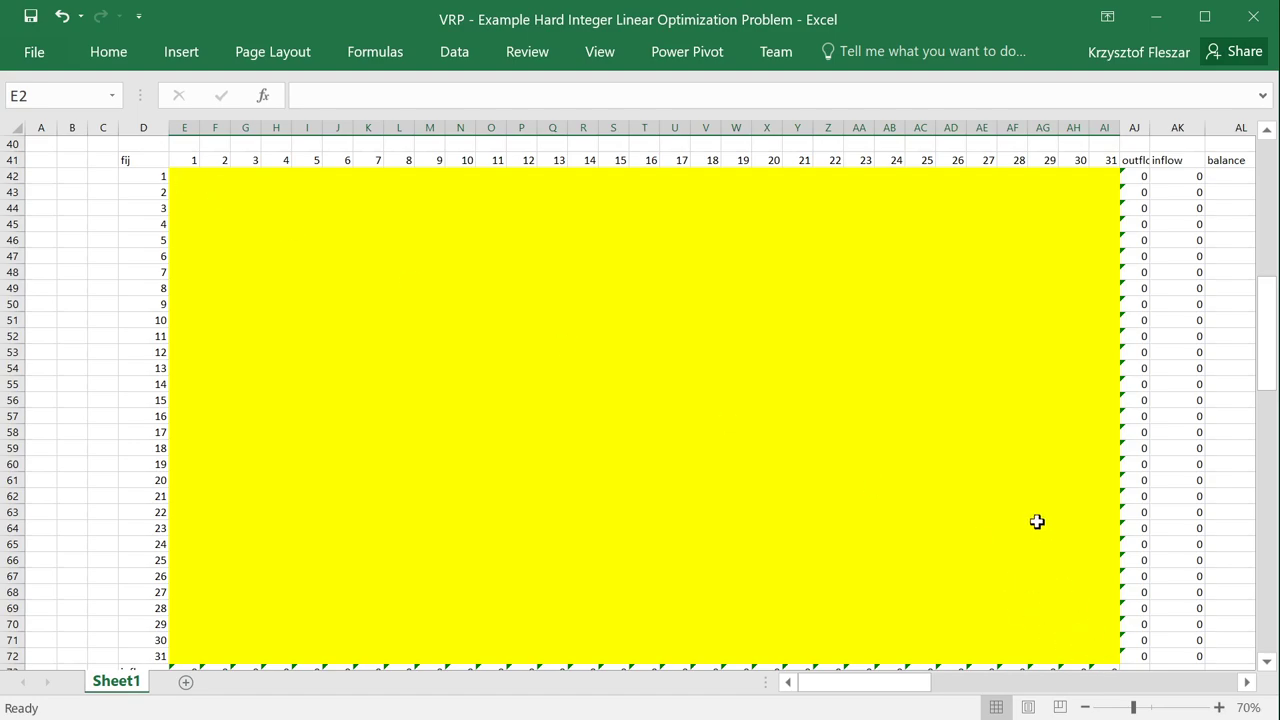
scroll(1030, 452, "up", 13)
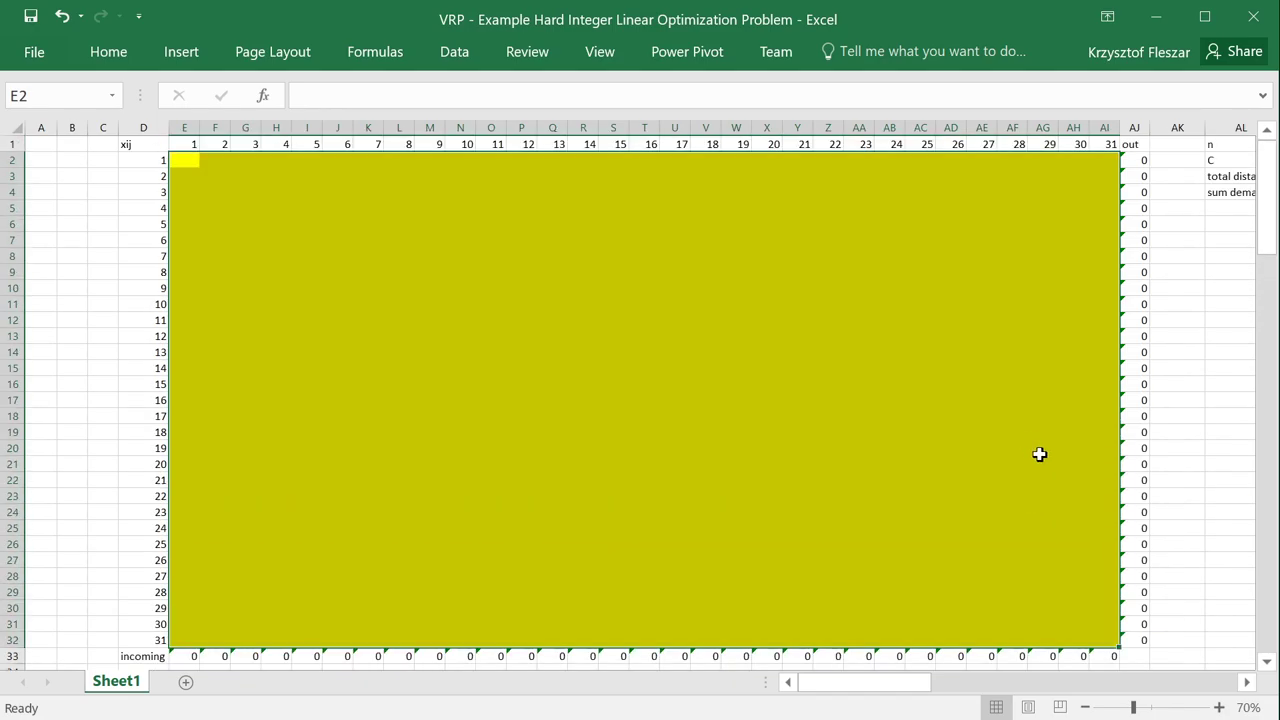
left_click(1180, 682)
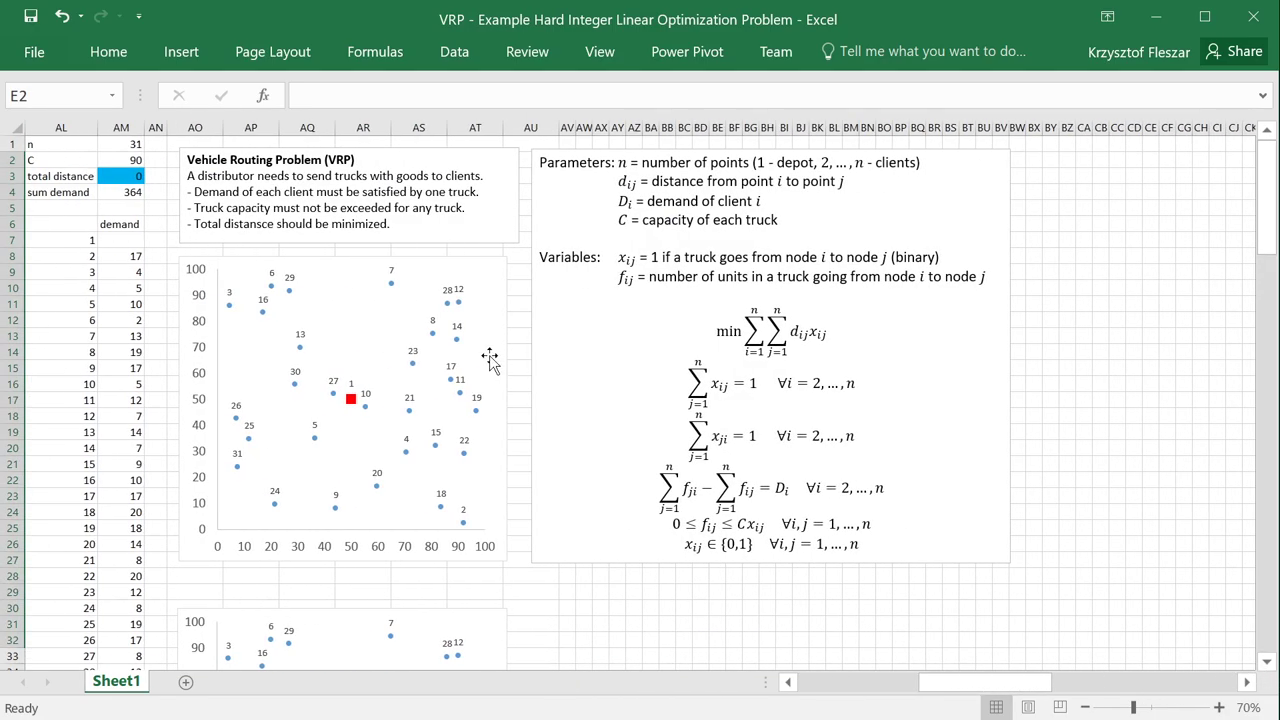
scroll(640, 400, "up", 1)
scroll(640, 400, "up", 1)
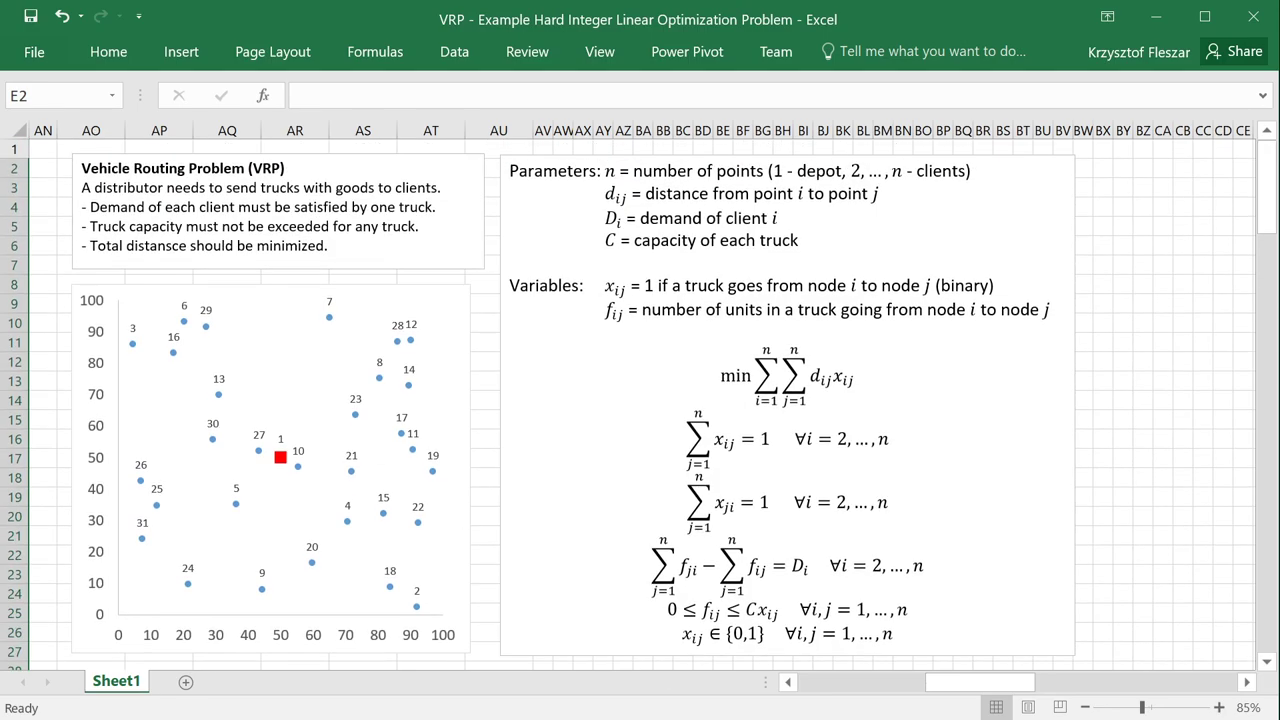
left_click(788, 682)
left_click(788, 682)
left_click(788, 682)
left_click(1246, 682)
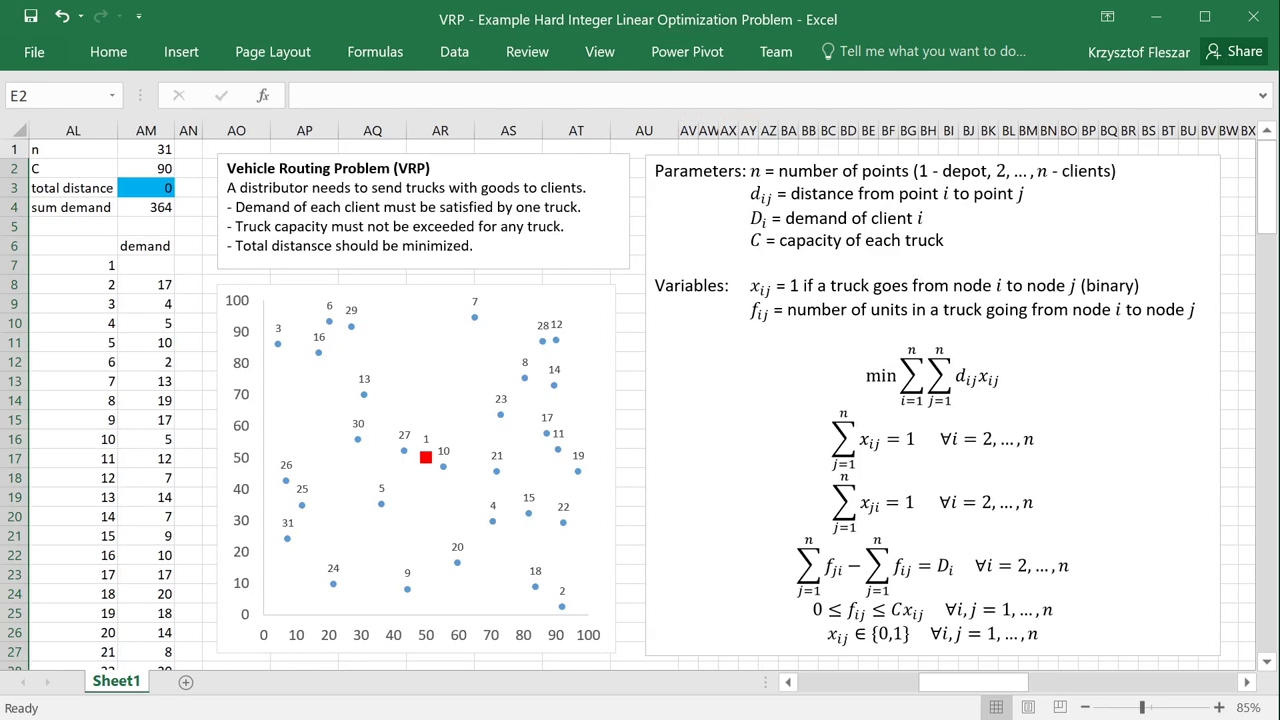
Try the built-in Solver, which fails on too many variable cells, then solve with OpenSolver
left_click(455, 60)
left_click(910, 86)
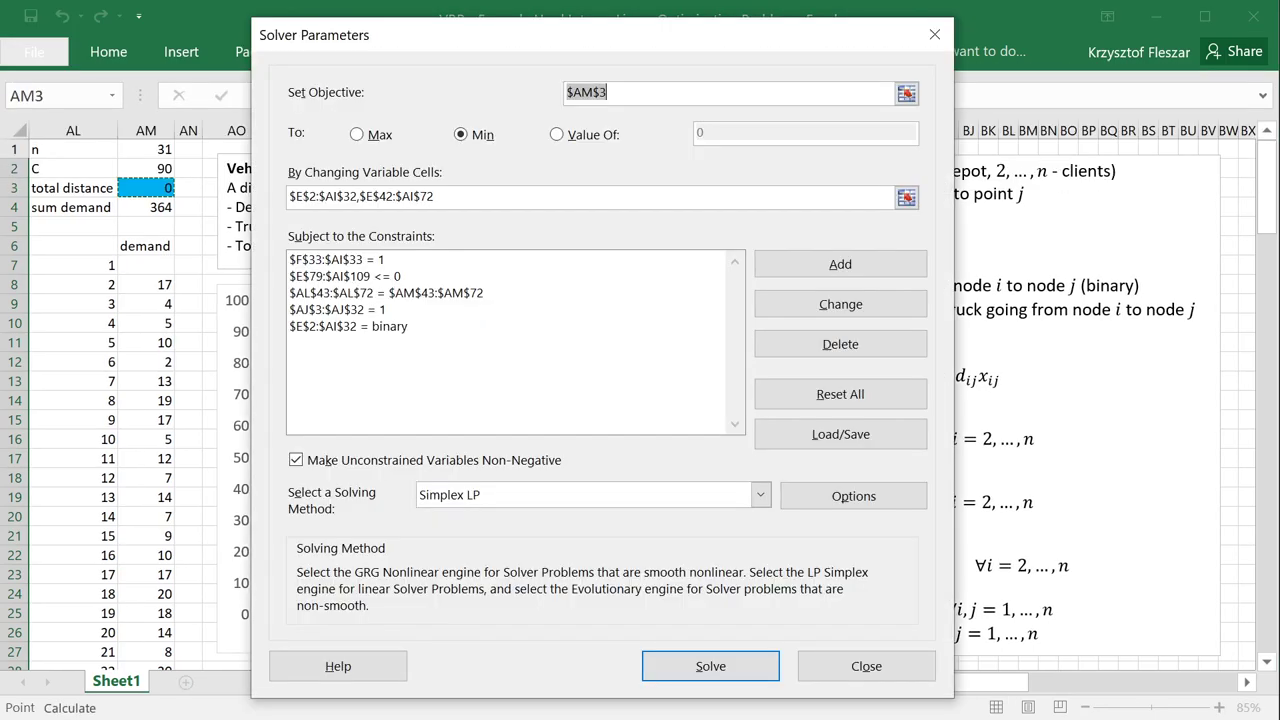
left_click(752, 667)
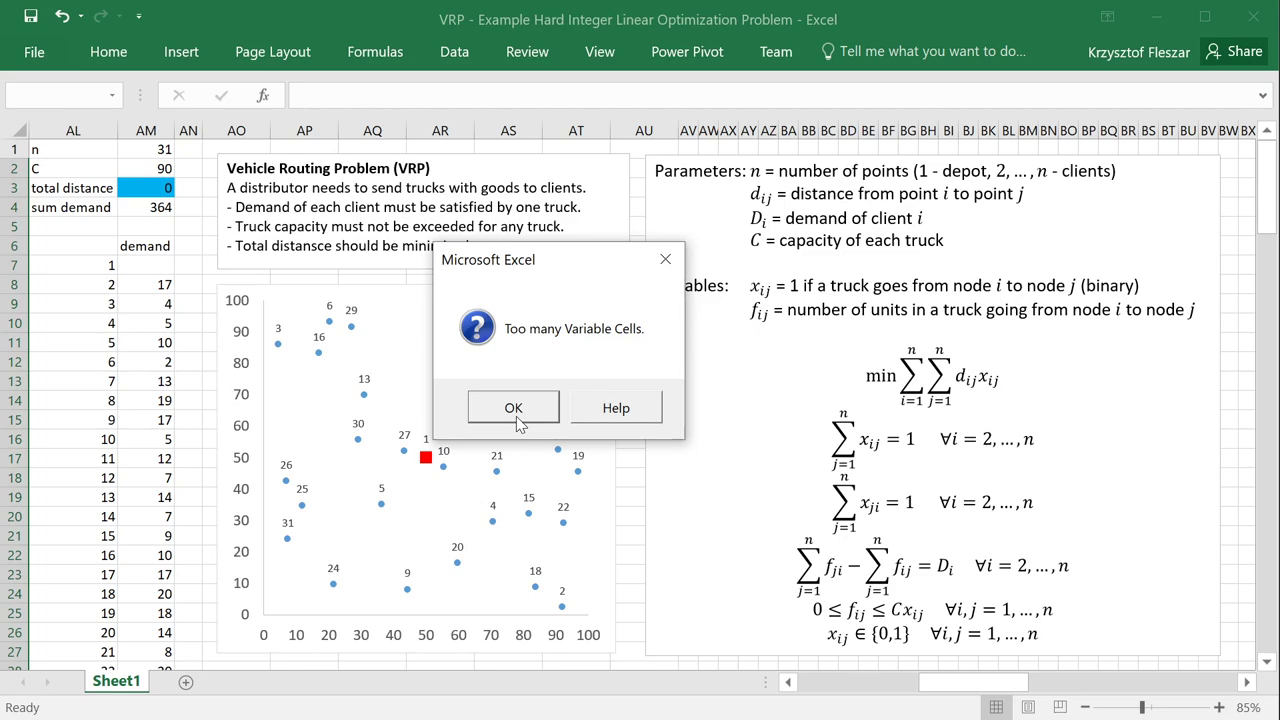
left_click(515, 418)
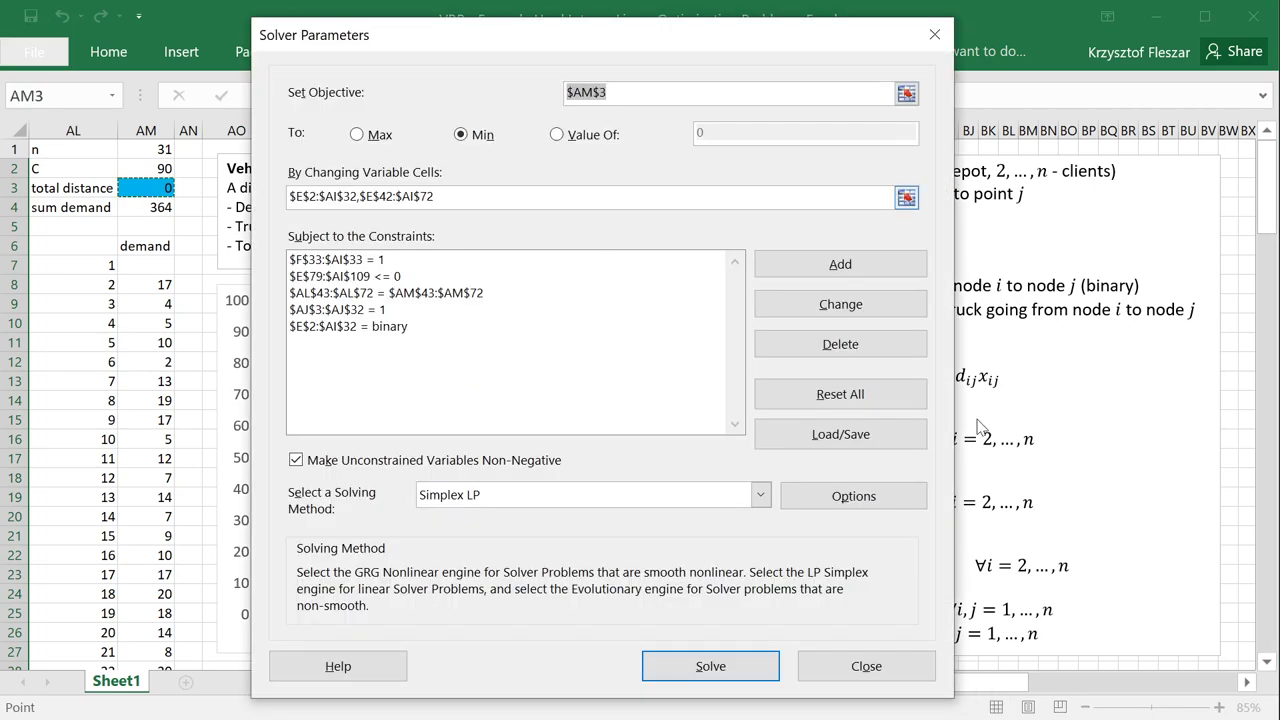
left_click(894, 677)
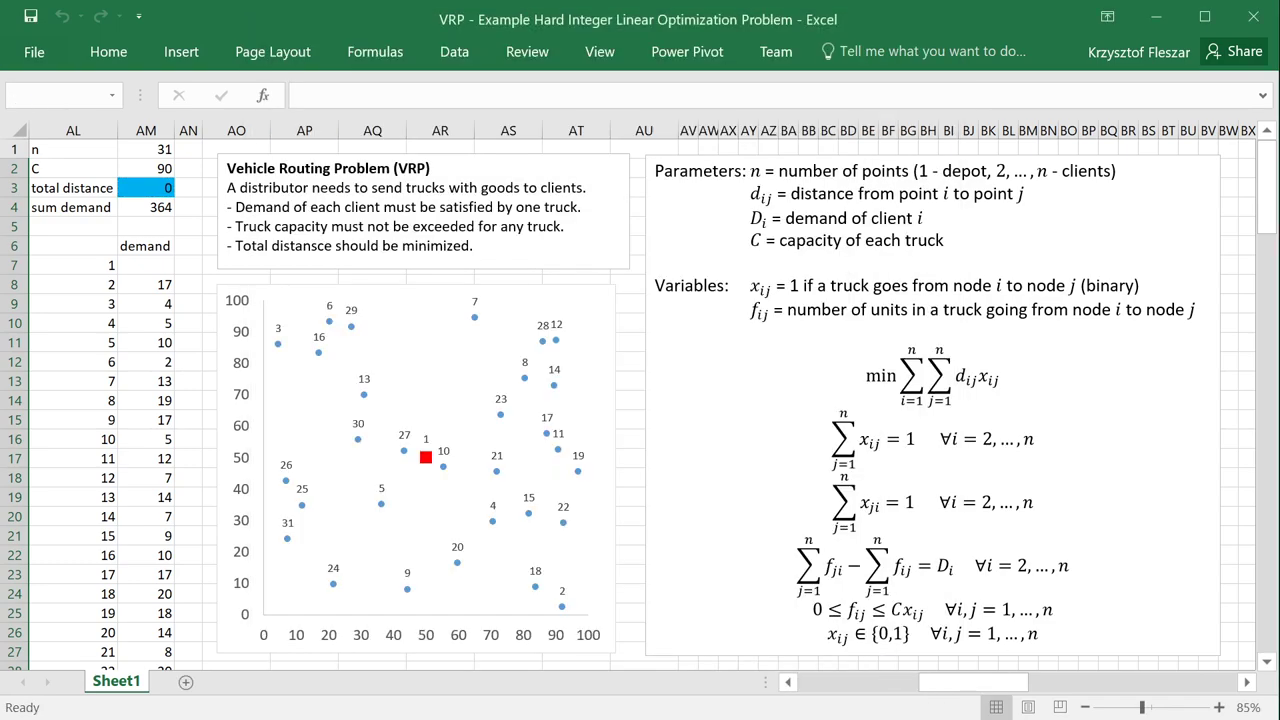
left_click(454, 51)
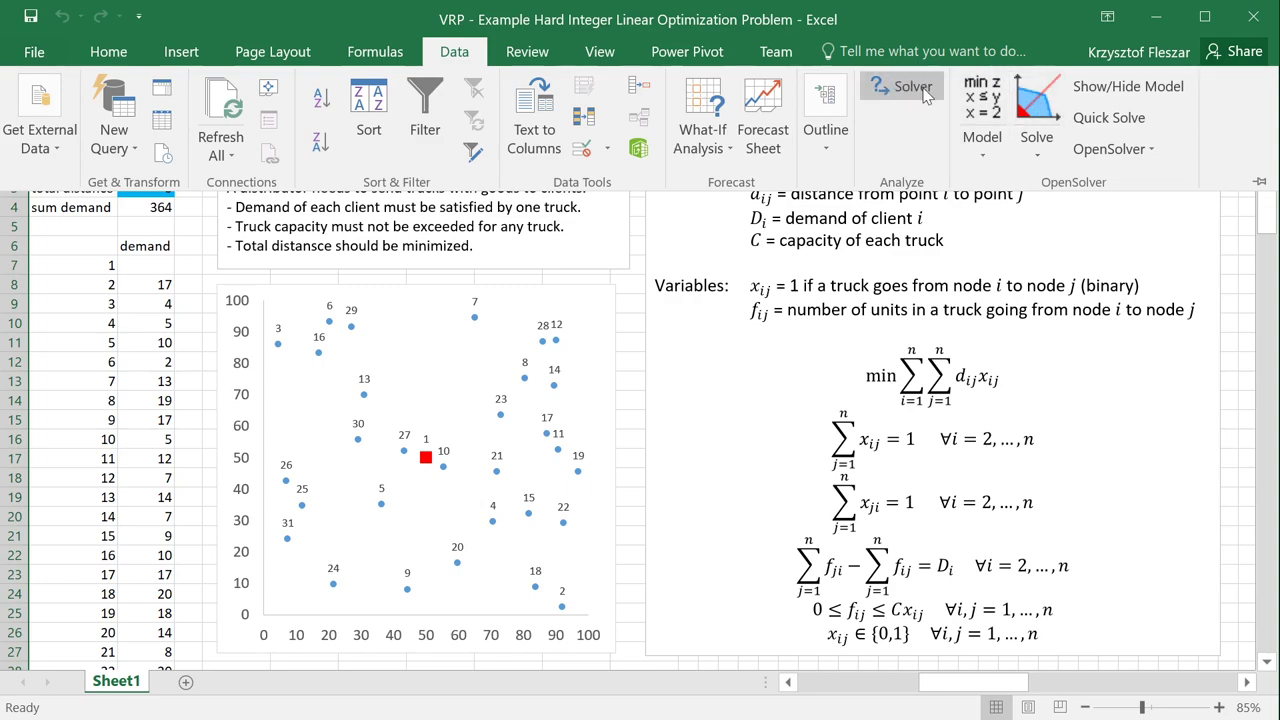
left_click(1038, 107)
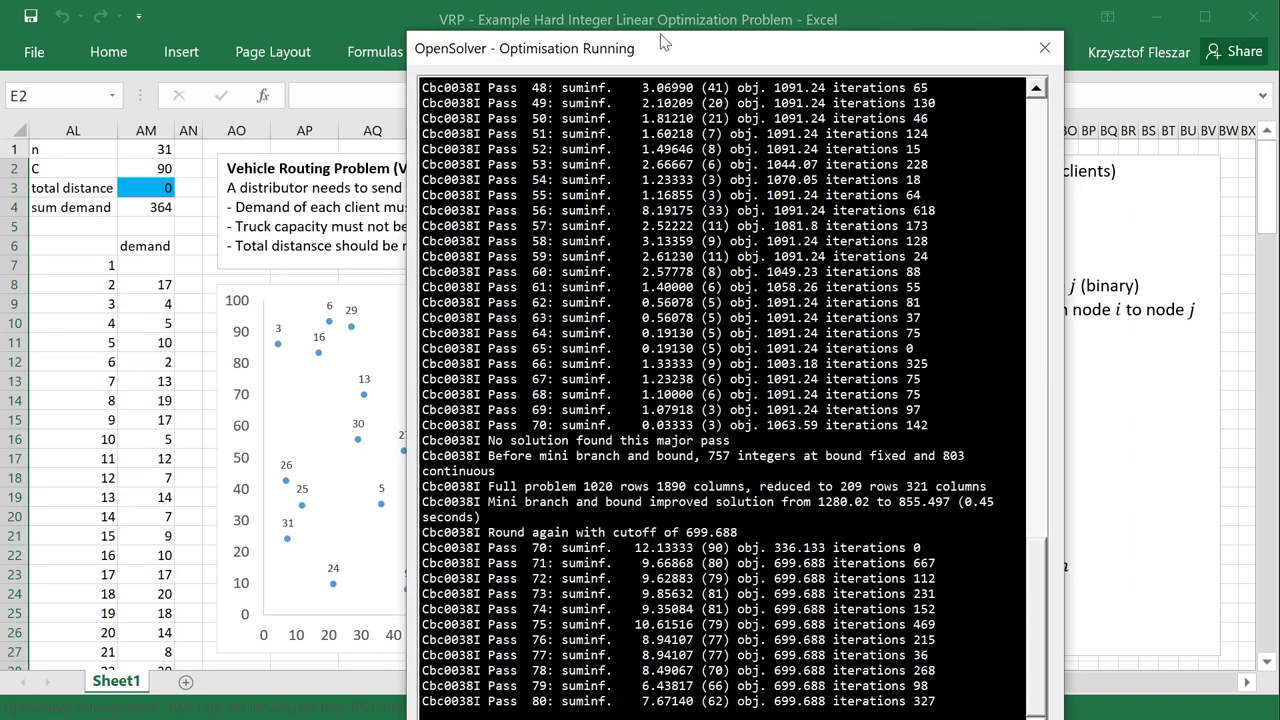
Move the OpenSolver console to the left and enlarge it to follow the CBC log
left_click_drag(660, 40, 278, 26)
left_click_drag(678, 714, 1262, 708)
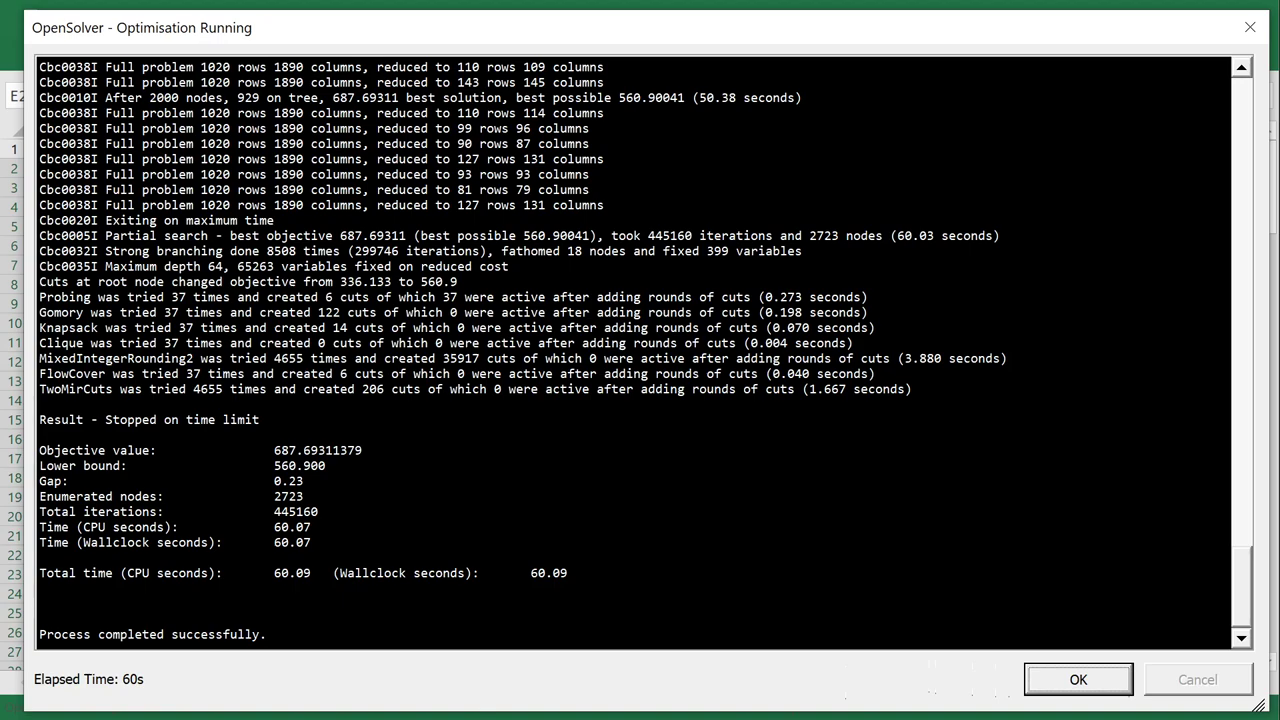
left_click_drag(334, 573, 38, 573)
left_click(39, 557)
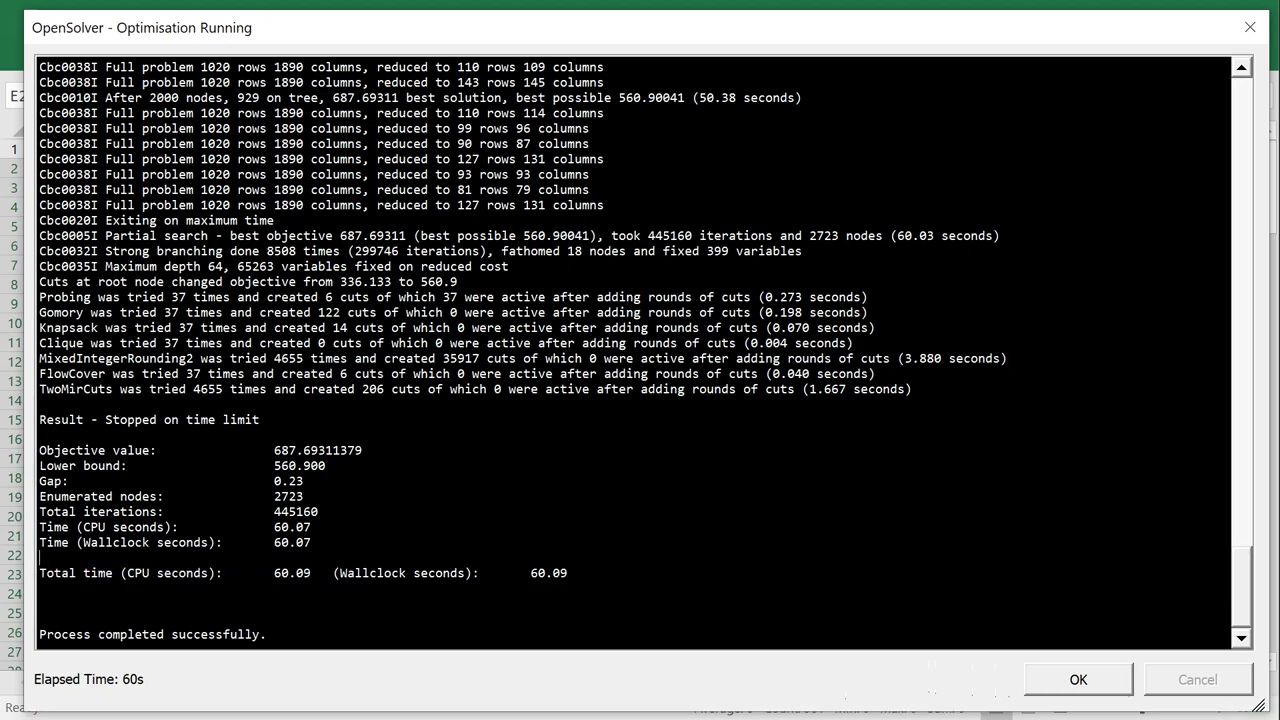
left_click_drag(333, 573, 274, 573)
left_click(306, 573)
double_click(306, 573)
left_click(306, 573)
left_click_drag(274, 450, 296, 450)
left_click_drag(327, 466, 274, 466)
double_click(318, 450)
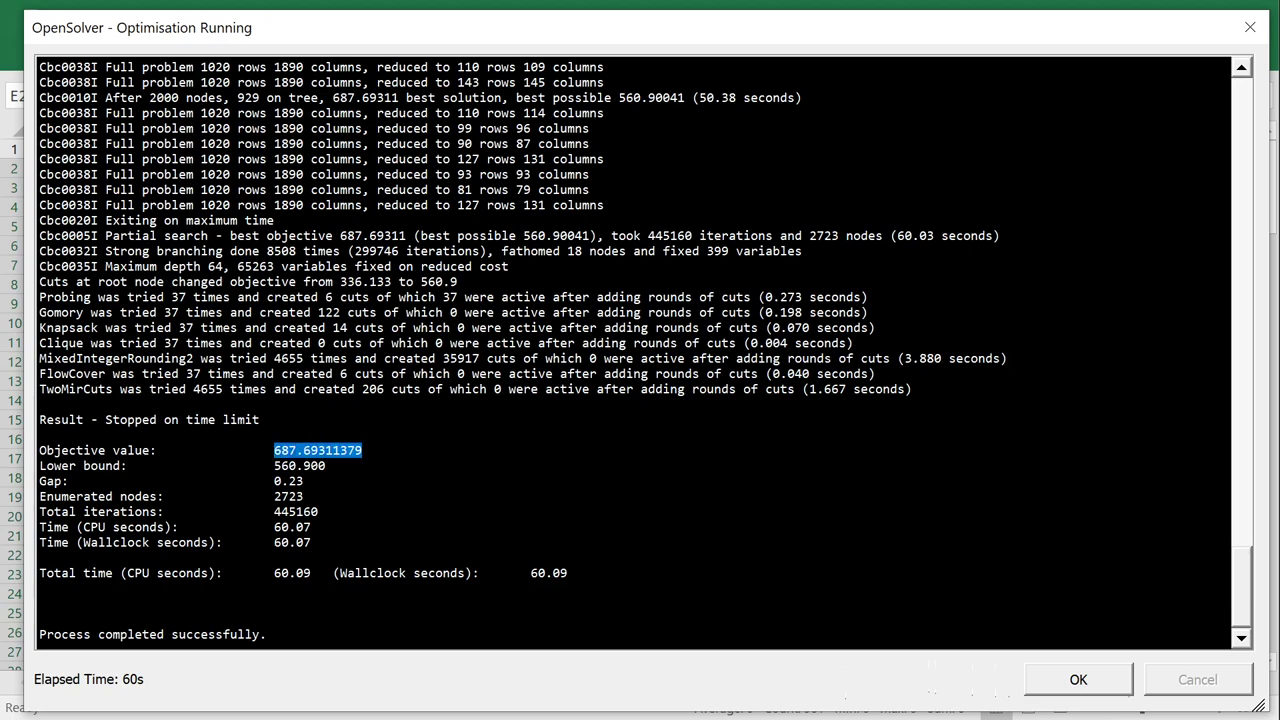
left_click_drag(326, 465, 121, 465)
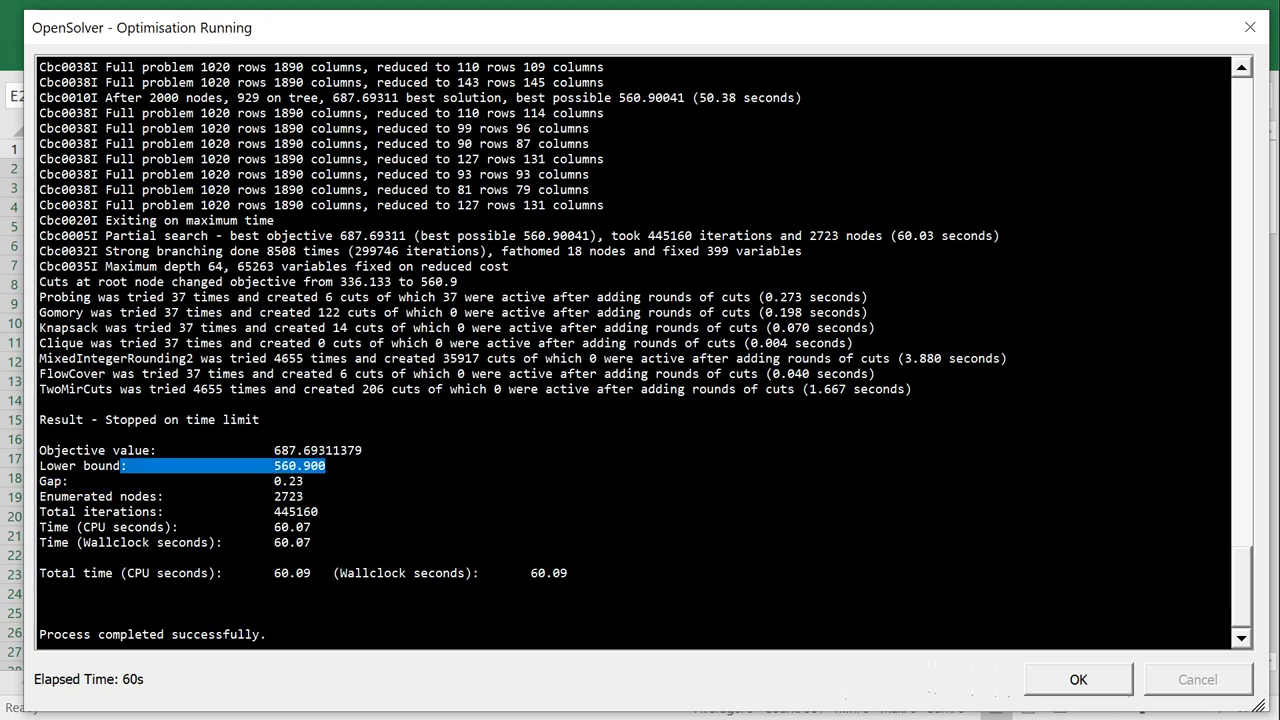
left_click(326, 465)
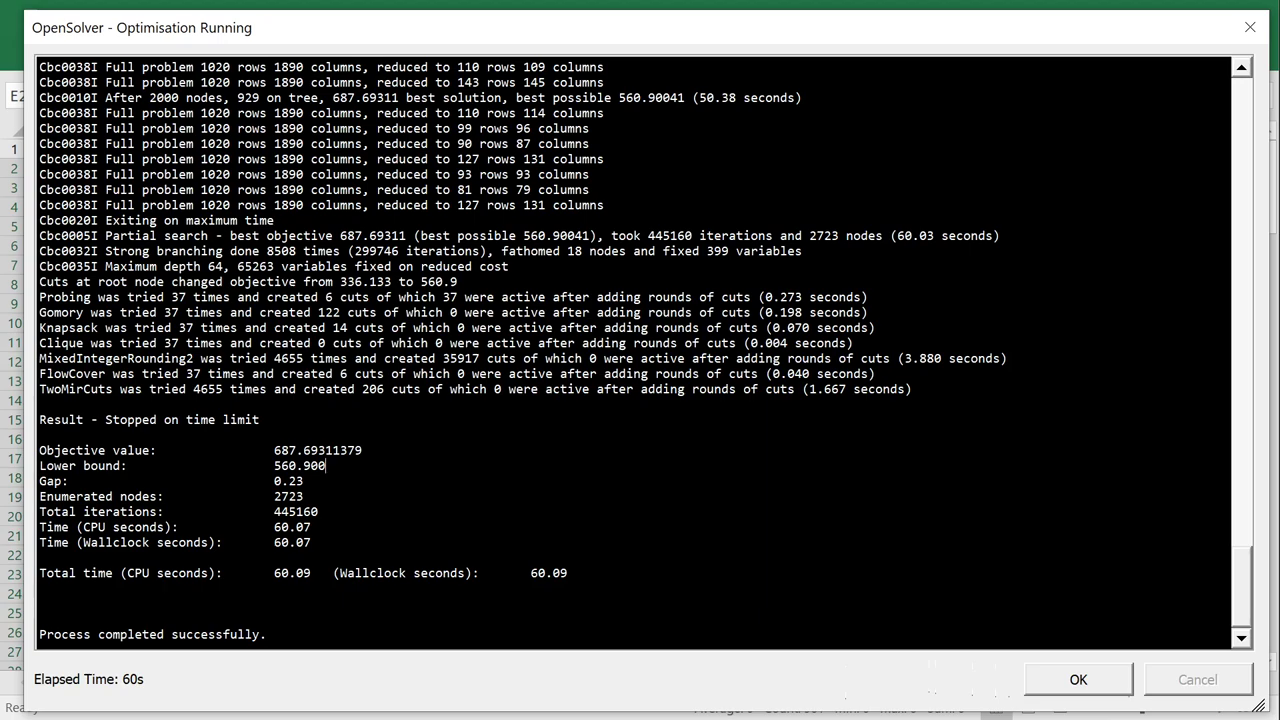
left_click_drag(326, 465, 38, 465)
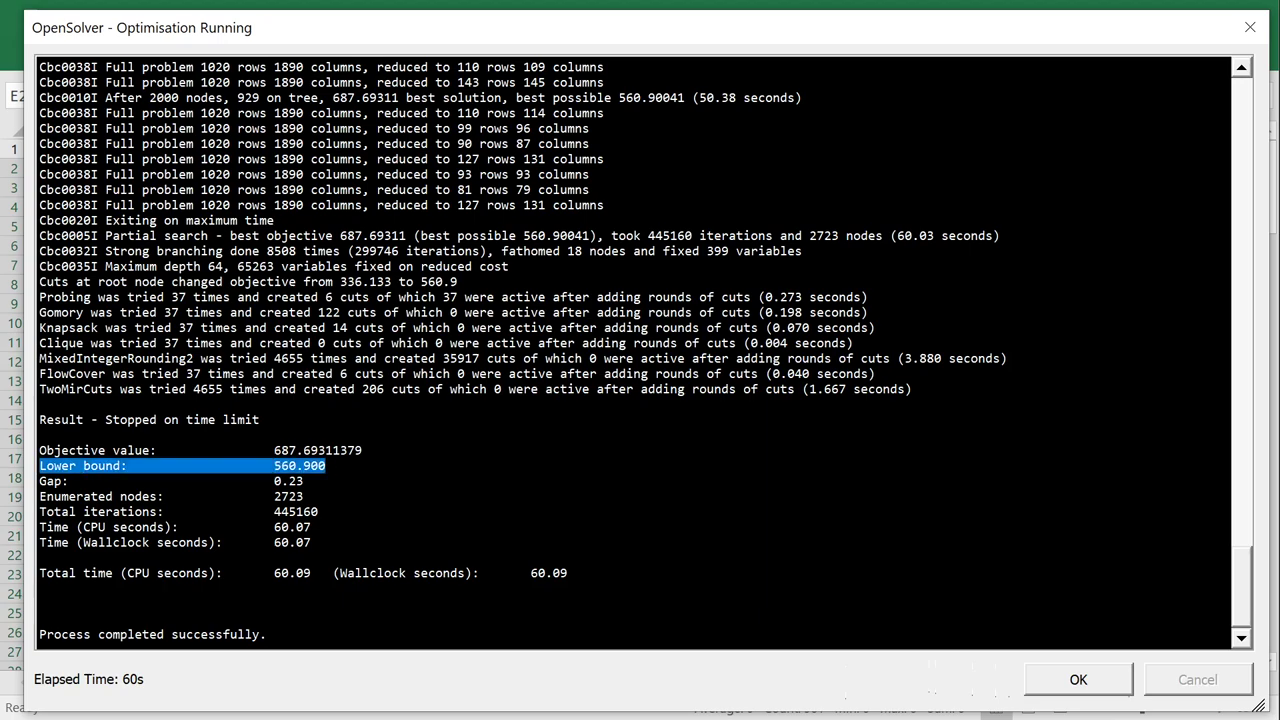
left_click(326, 465)
left_click_drag(304, 481, 32, 483)
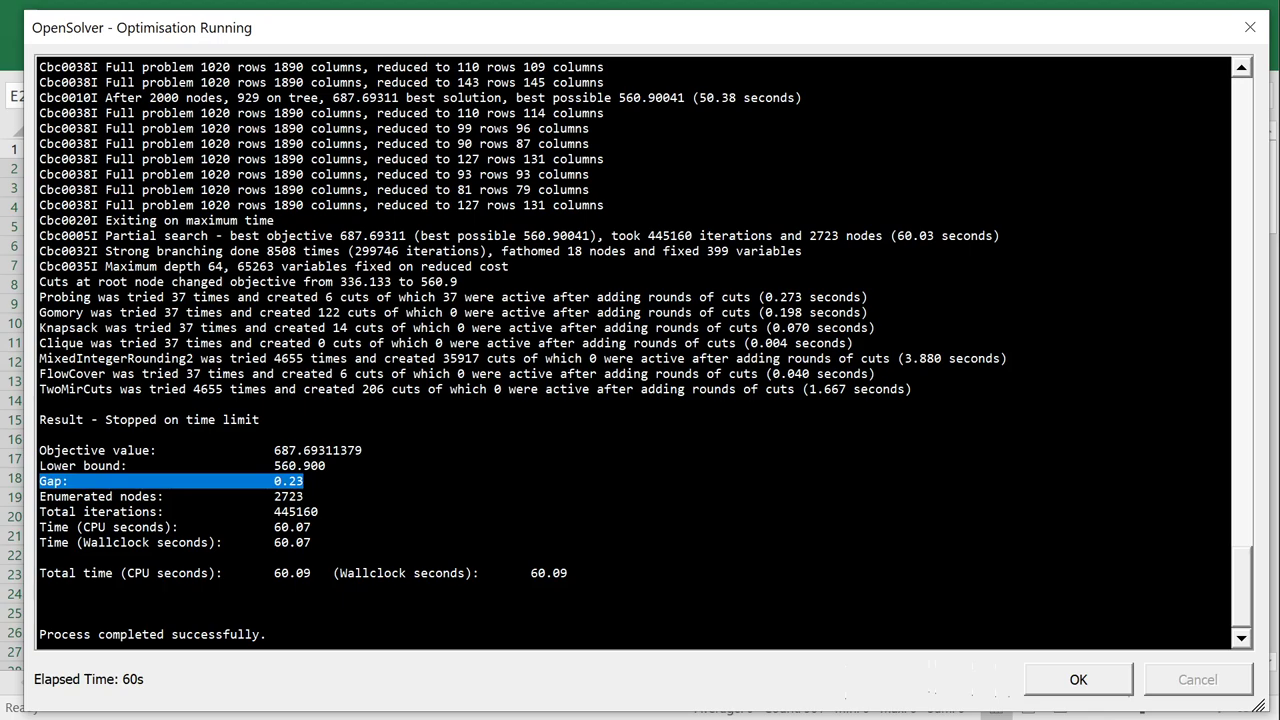
left_click_drag(274, 450, 289, 481)
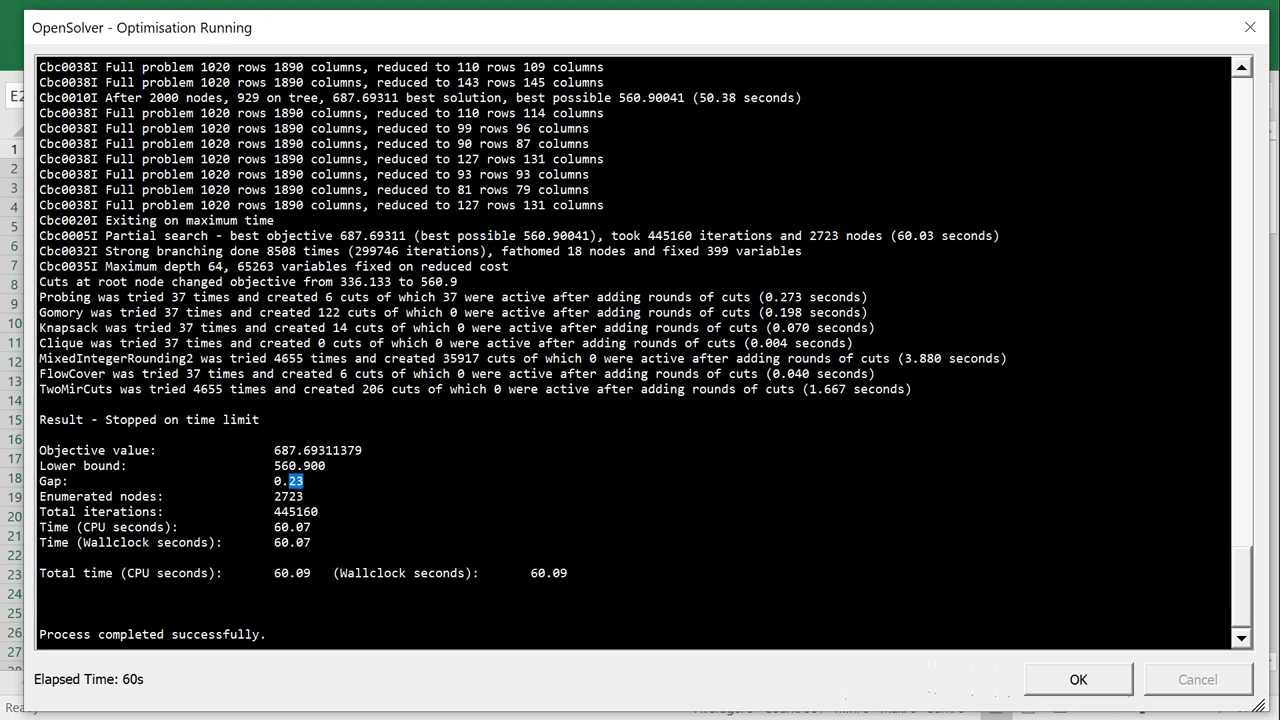
left_click_drag(274, 450, 369, 450)
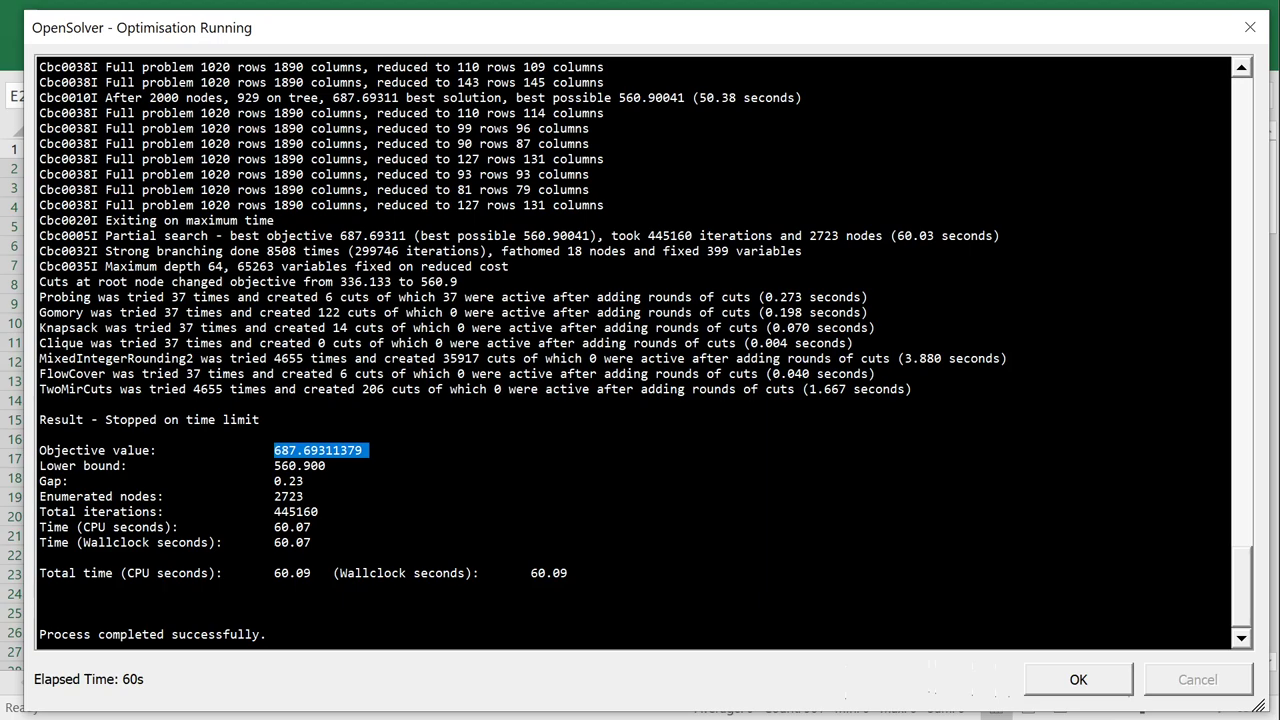
left_click(304, 481)
left_click_drag(40, 445, 368, 468)
left_click(303, 496)
left_click_drag(152, 450, 303, 481)
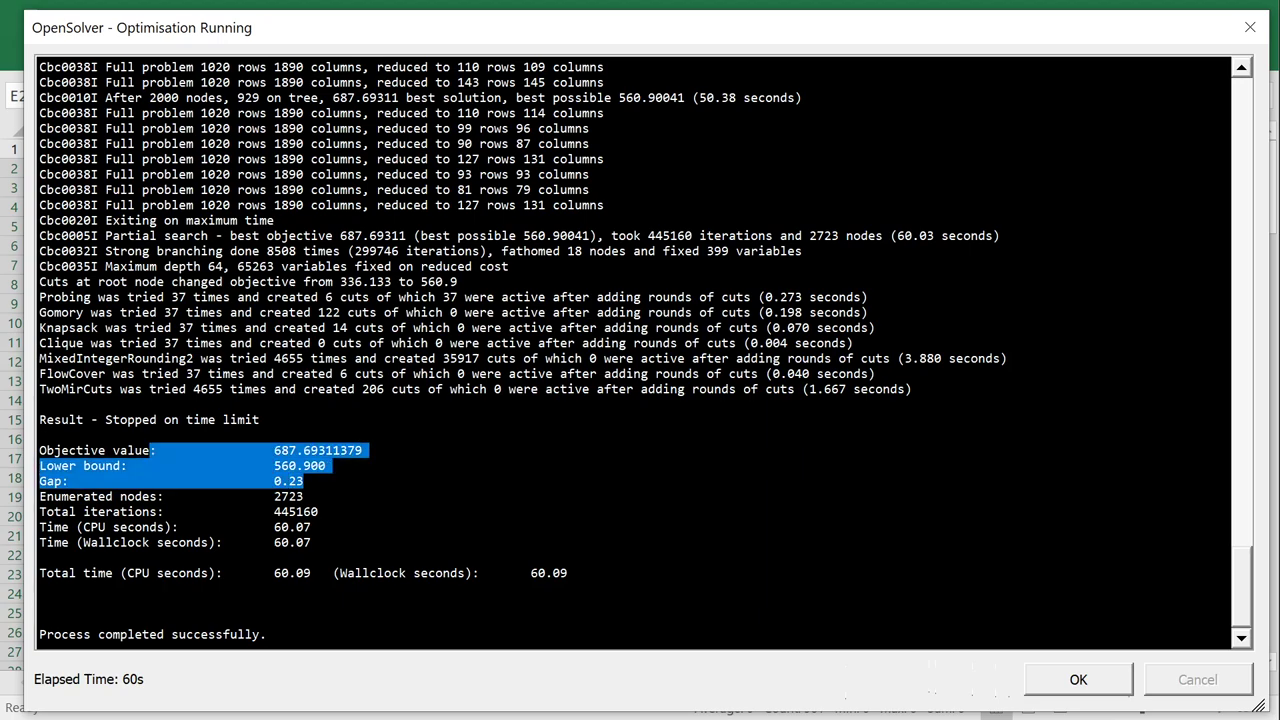
left_click(303, 481)
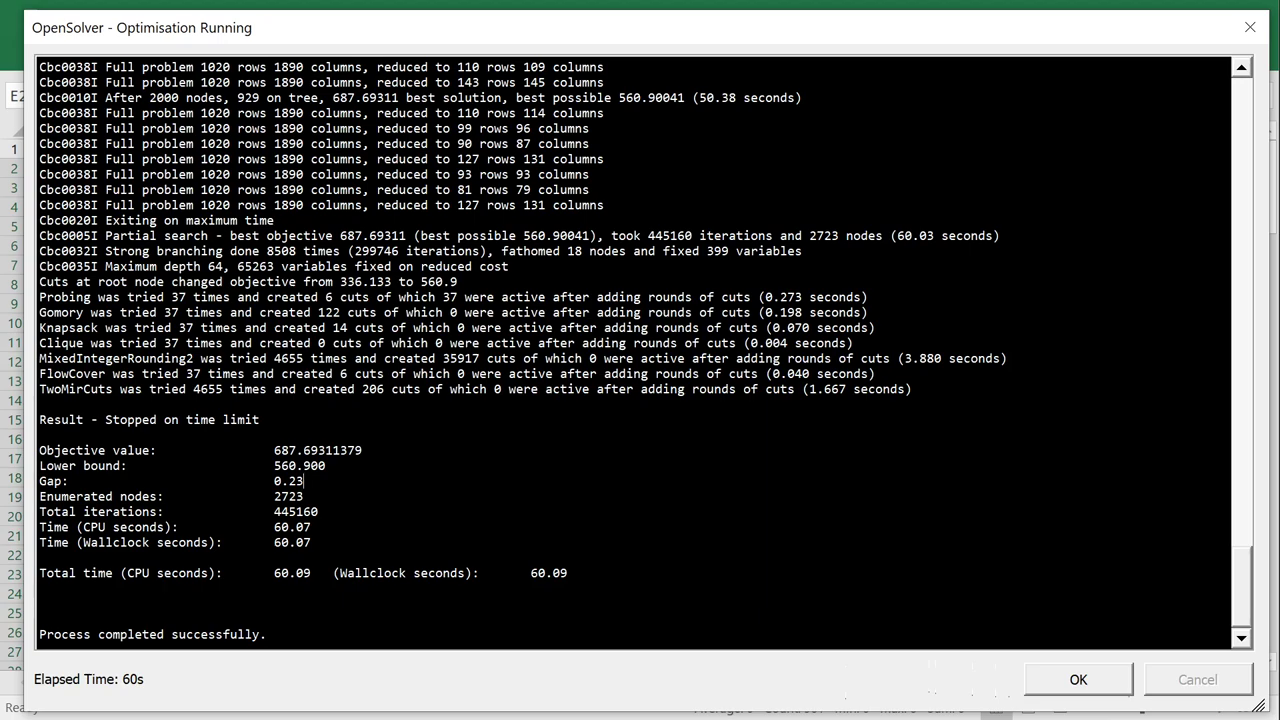
Close the solver log and time-limit notice, then check AM3's SUMPRODUCT total distance of 687.693
left_click(1080, 681)
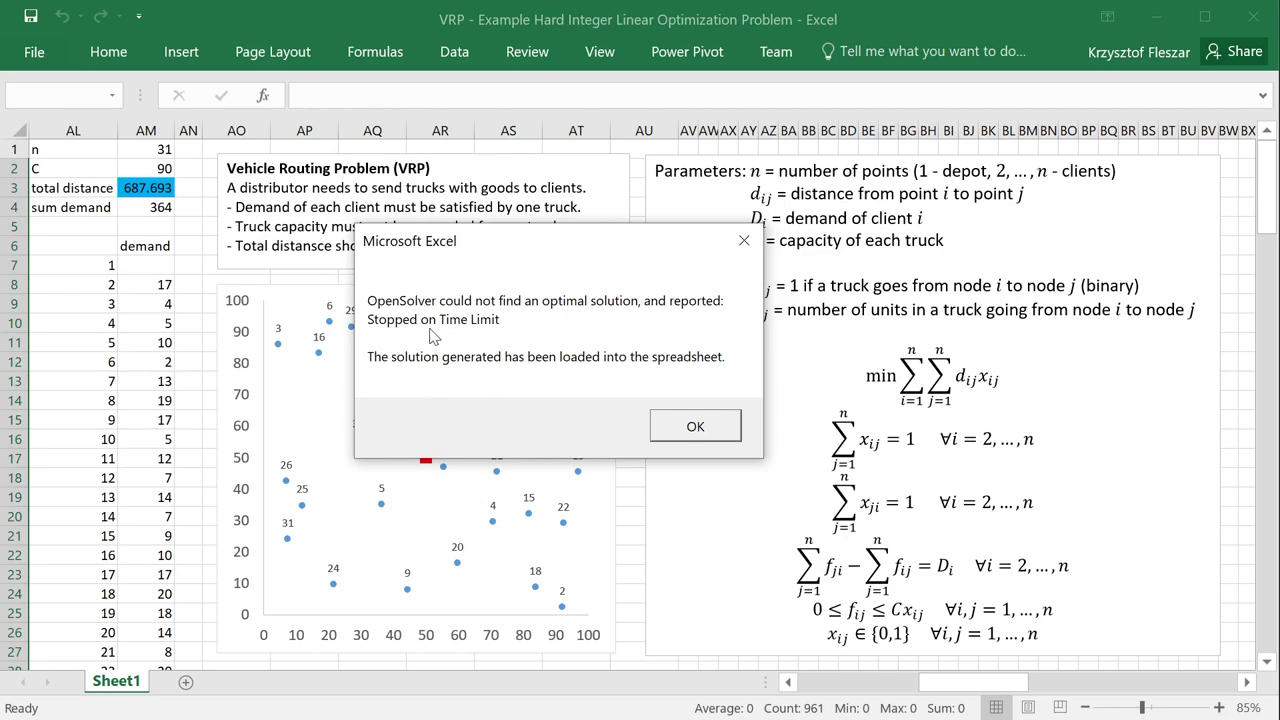
left_click(694, 426)
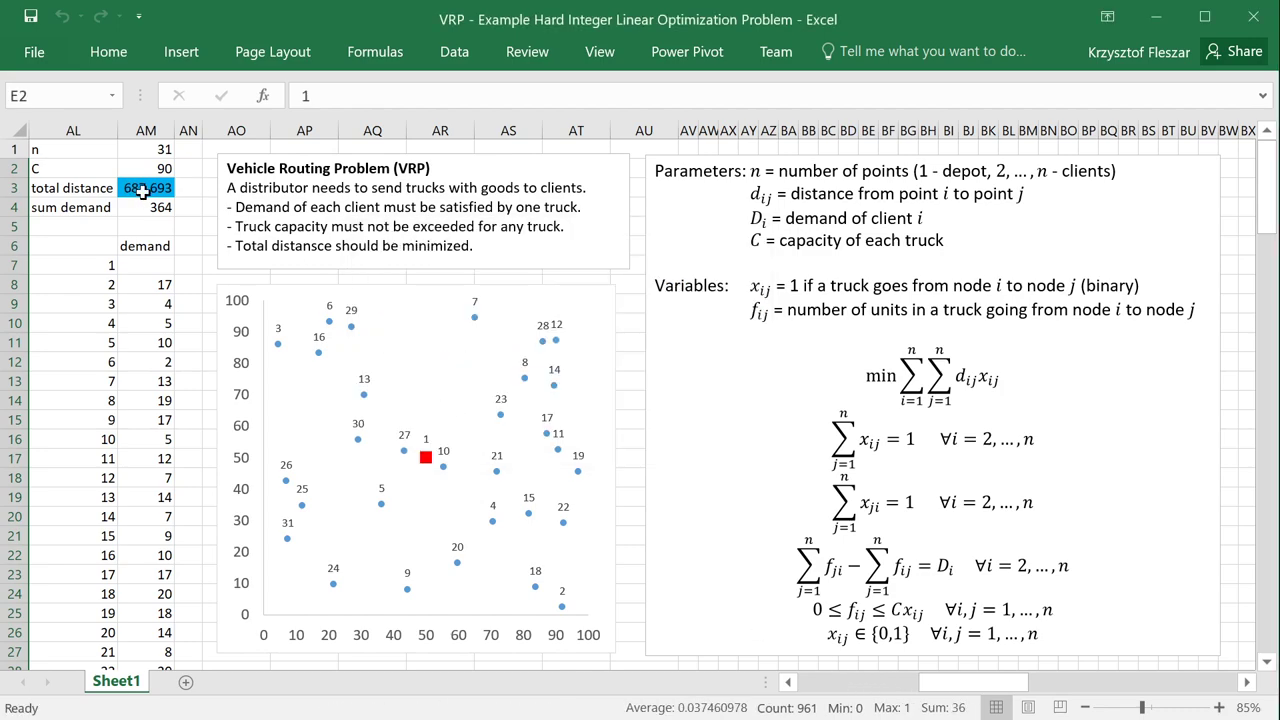
left_click(143, 190)
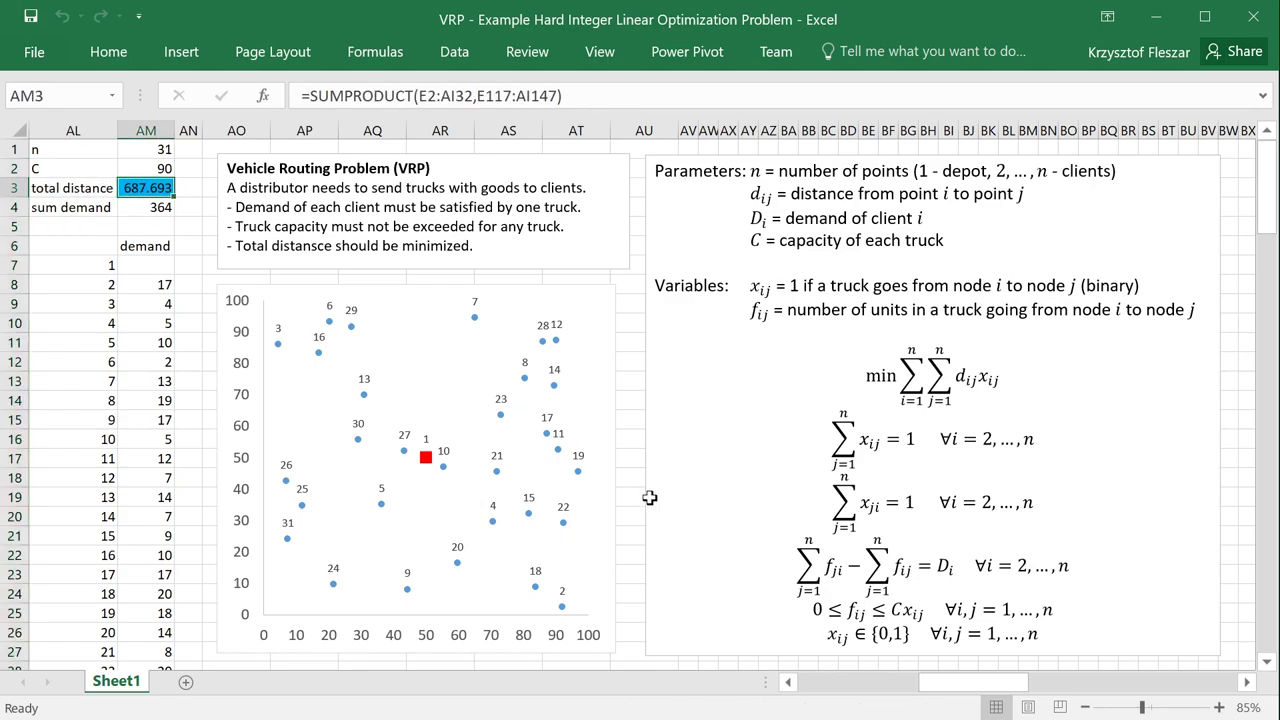
Review depot point 1's outgoing routes in row 2 to points 10, 21, 23, 27 and 29
left_click(866, 686)
left_click_drag(908, 686, 855, 692)
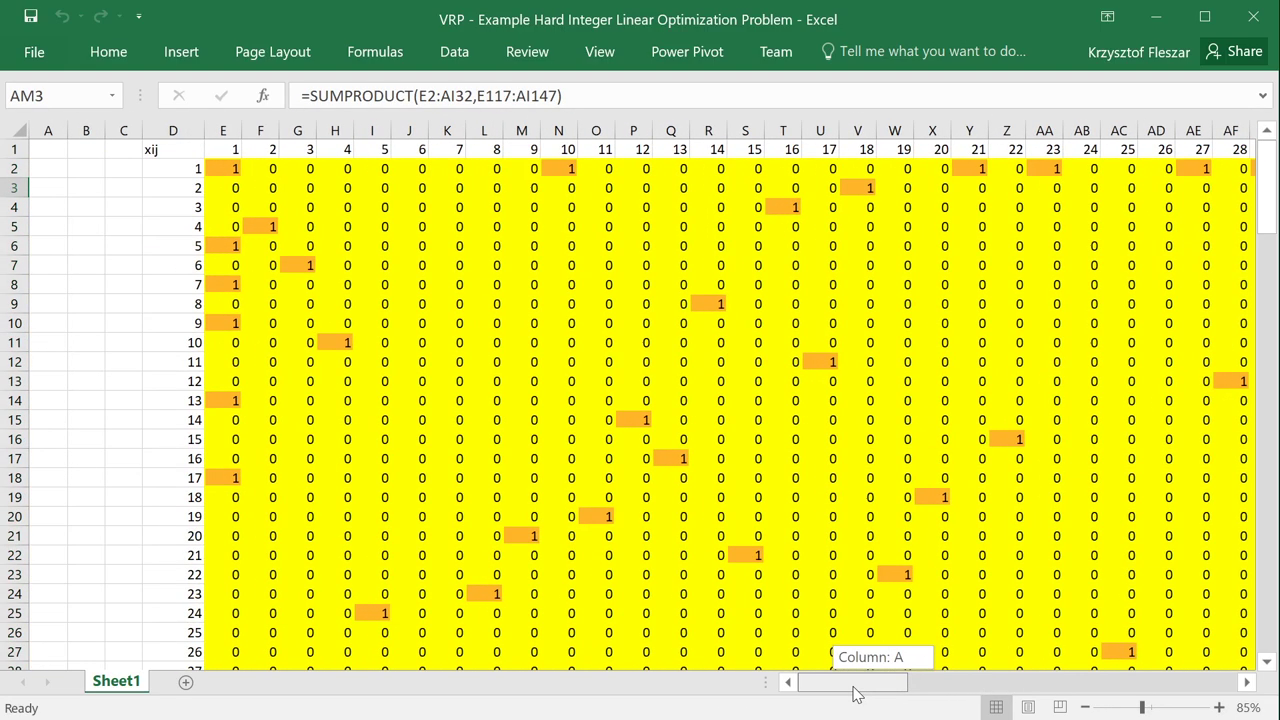
left_click(563, 168)
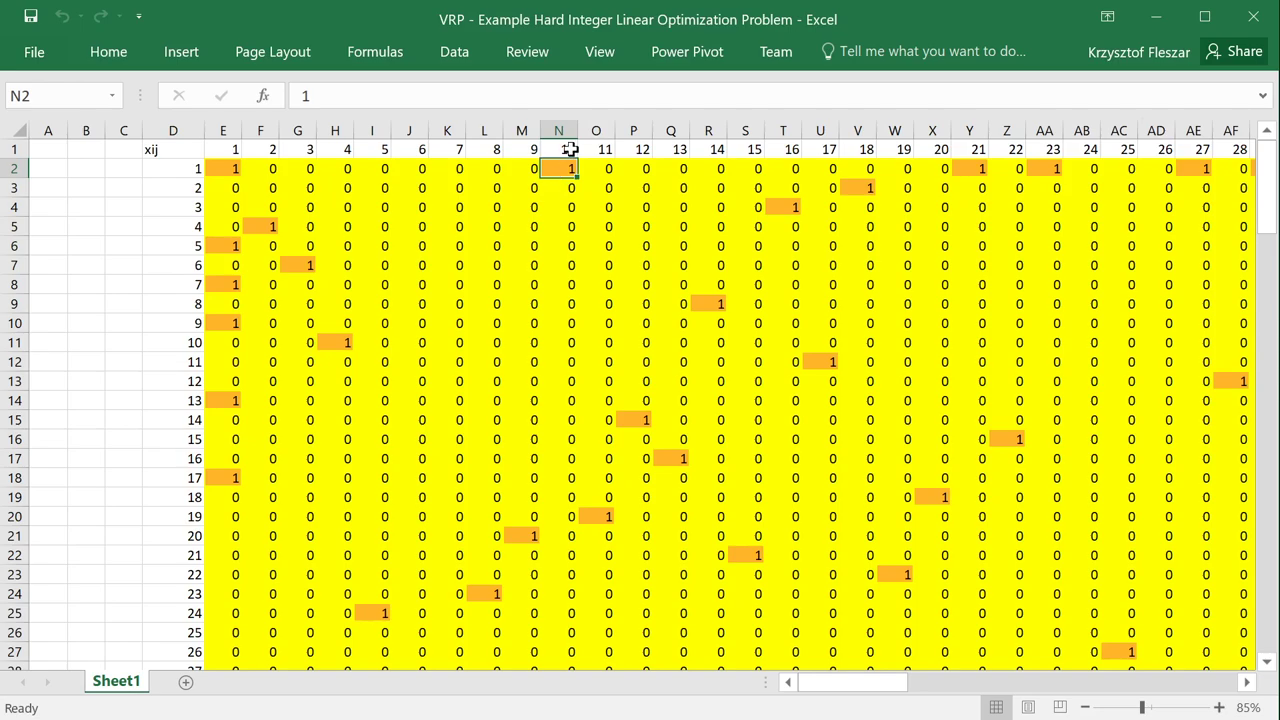
left_click(975, 168)
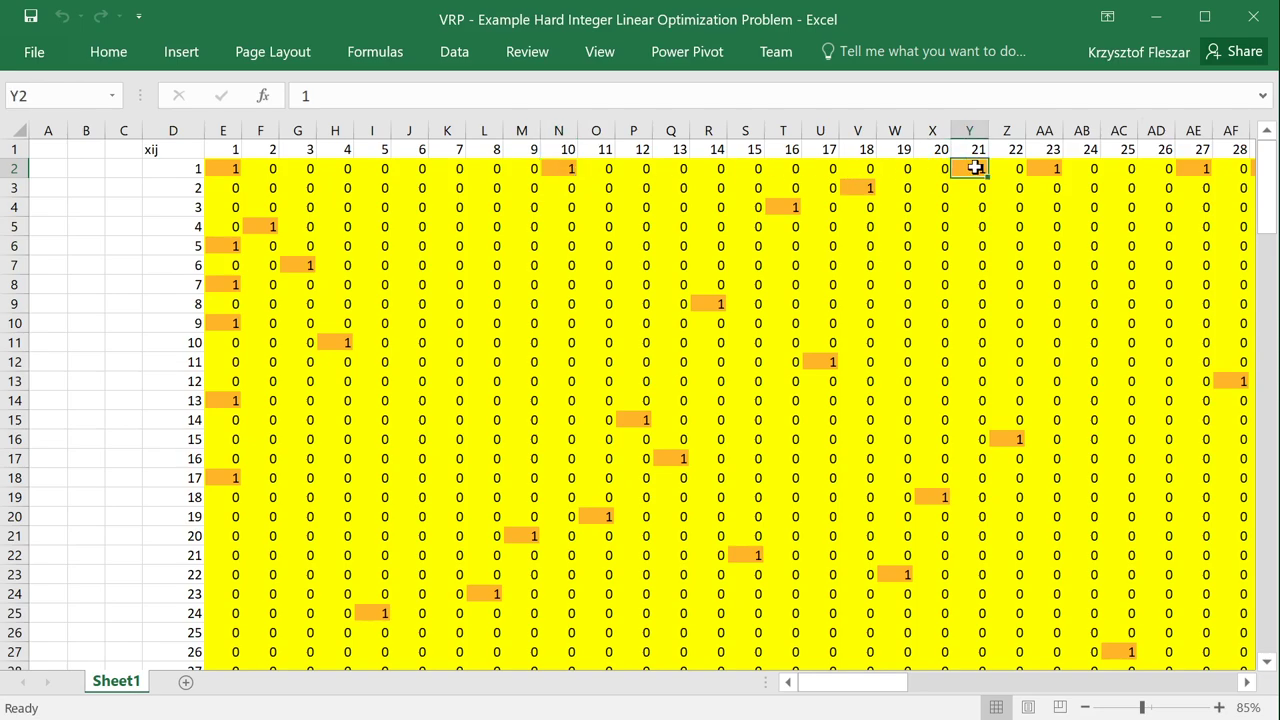
left_click(1048, 166)
left_click(1198, 168)
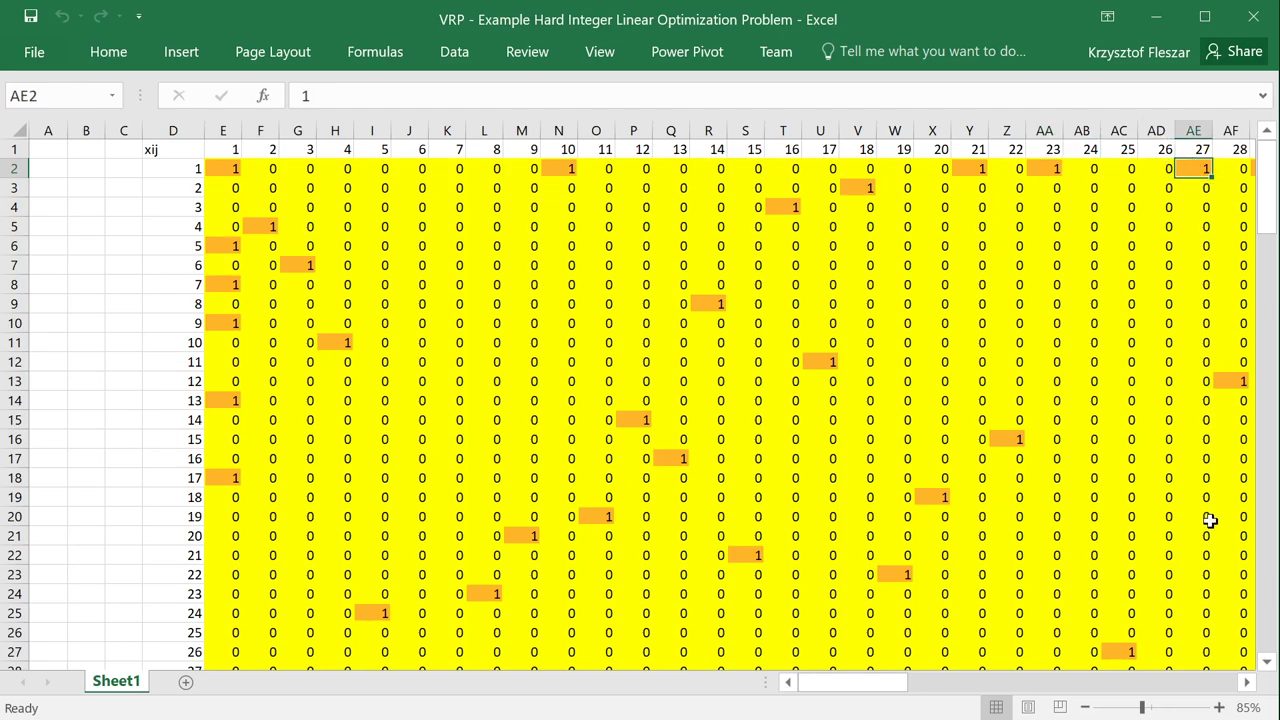
left_click(1247, 682)
left_click(1150, 168)
left_click_drag(445, 168, 1055, 168)
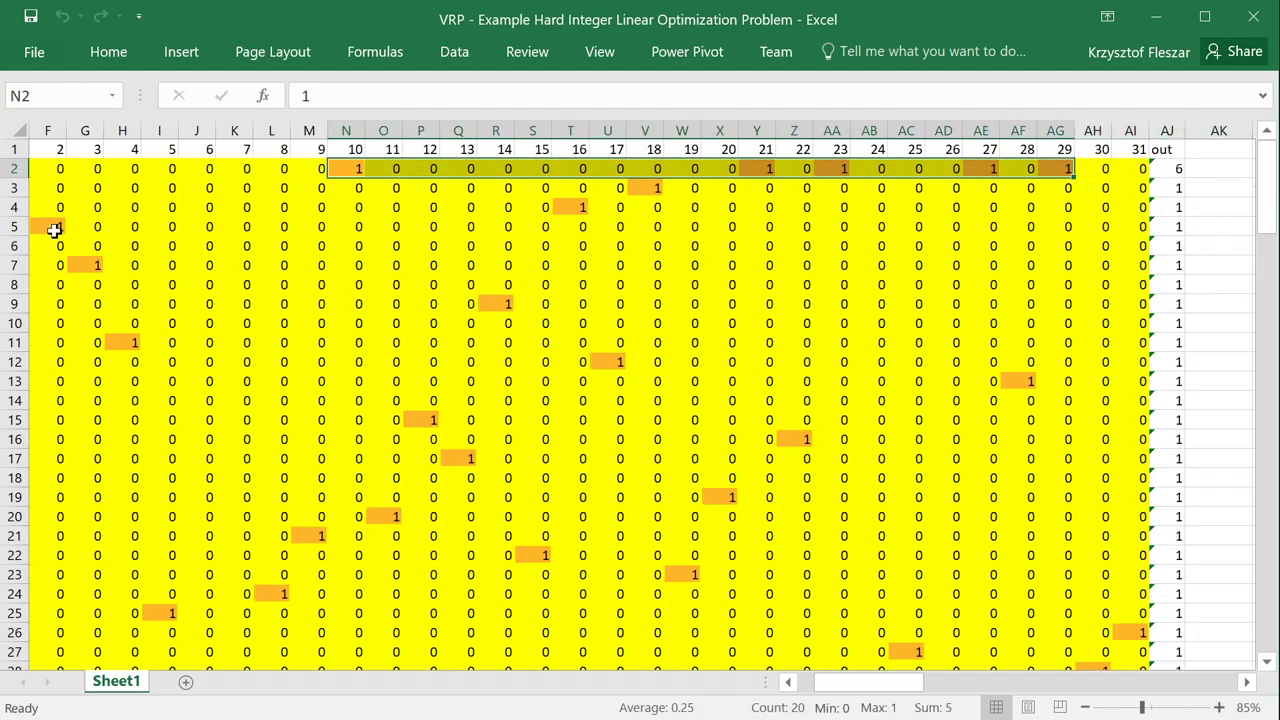
left_click(788, 682)
left_click(788, 682)
left_click(788, 682)
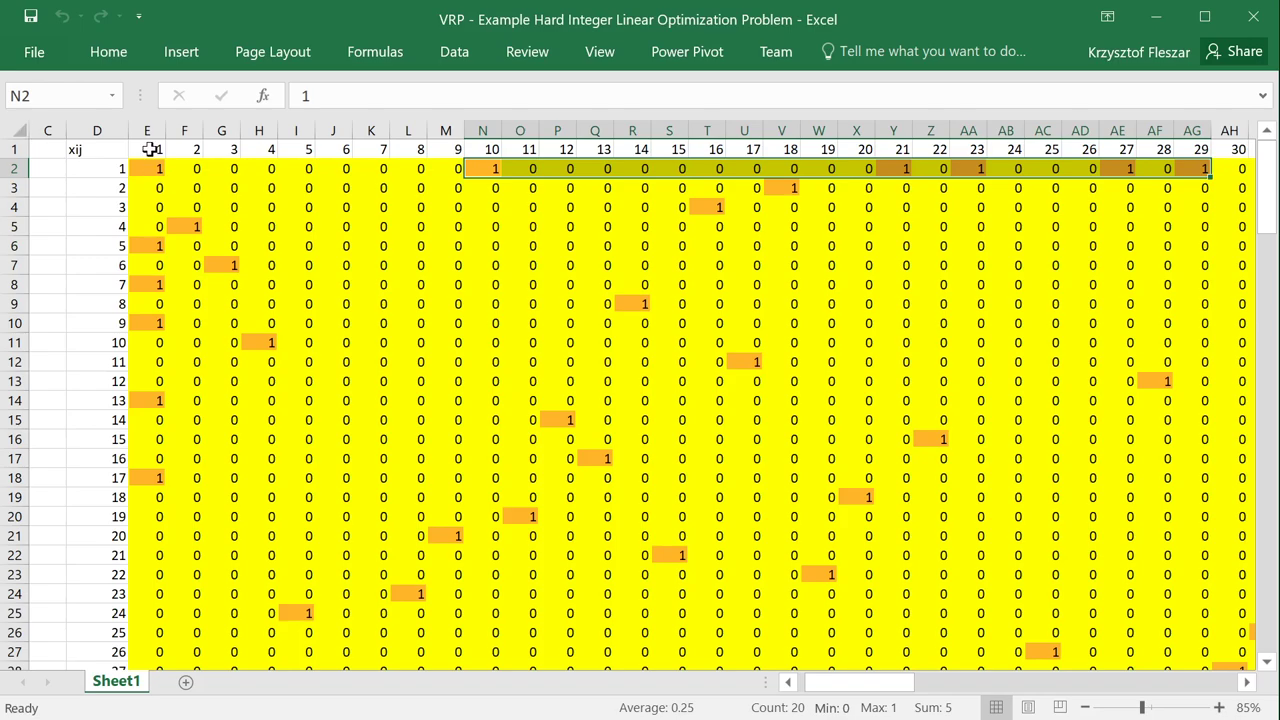
Change the depot's self-route entry E2 from 1 to 0
left_click_drag(137, 163, 150, 150)
left_click(151, 166)
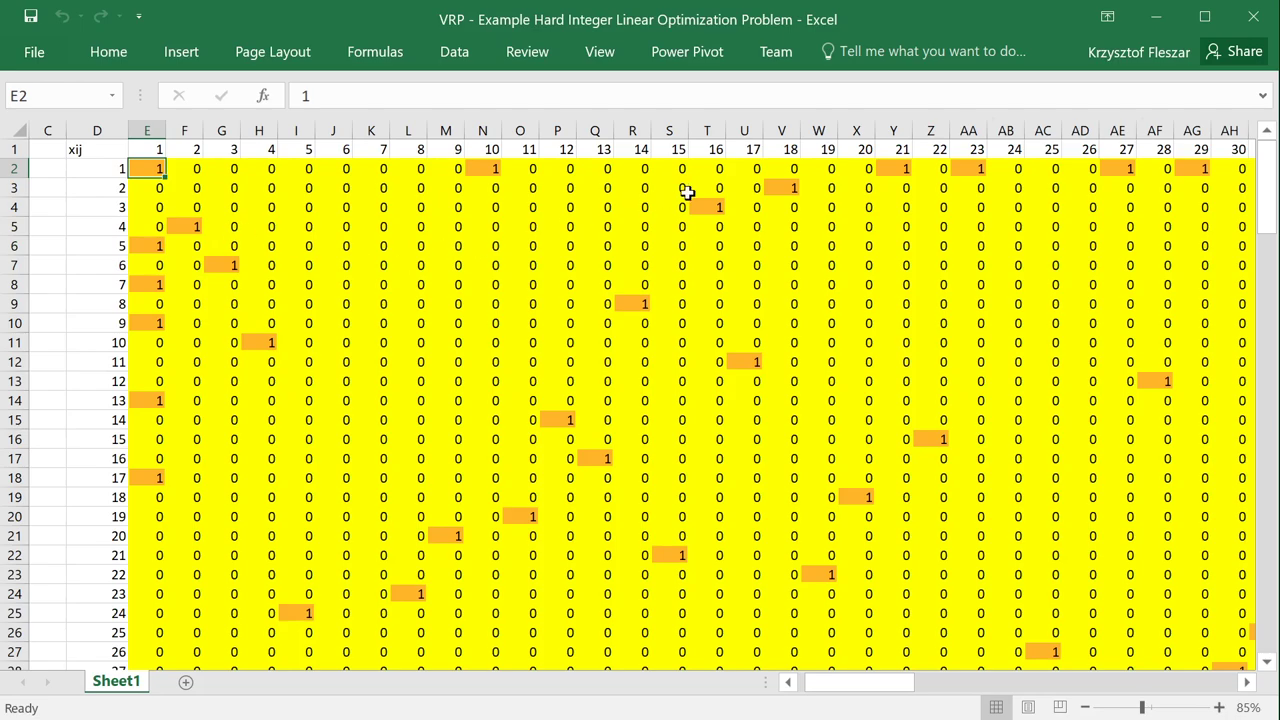
left_click(491, 166)
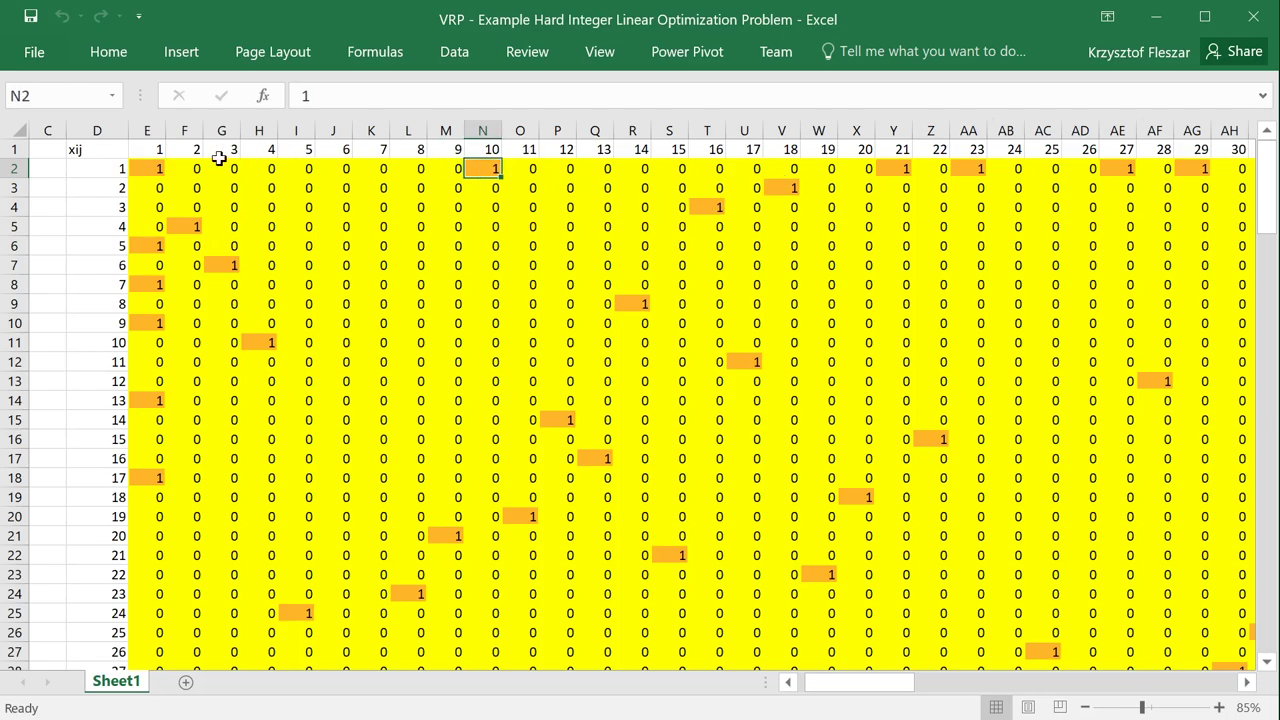
left_click(143, 167)
type("0")
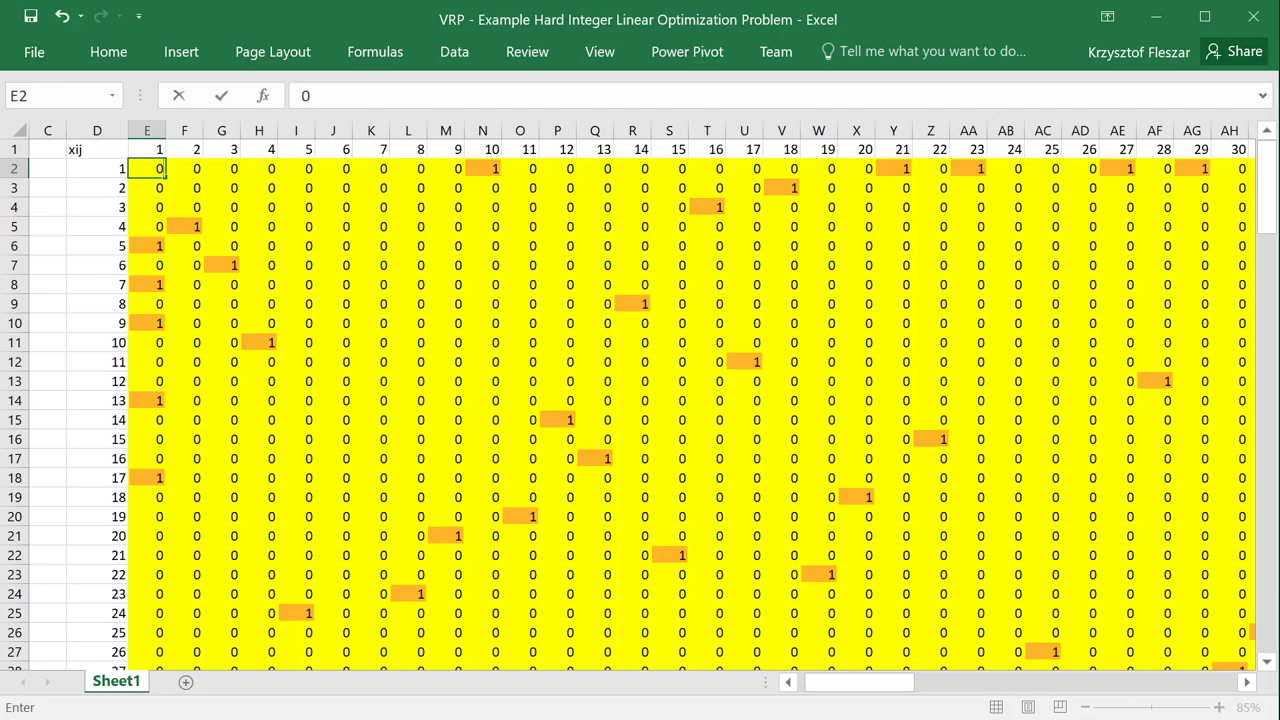
key("Return")
Check routes from point 1 to points 2 and 10, and point 10's row leading to point 4
left_click(187, 170)
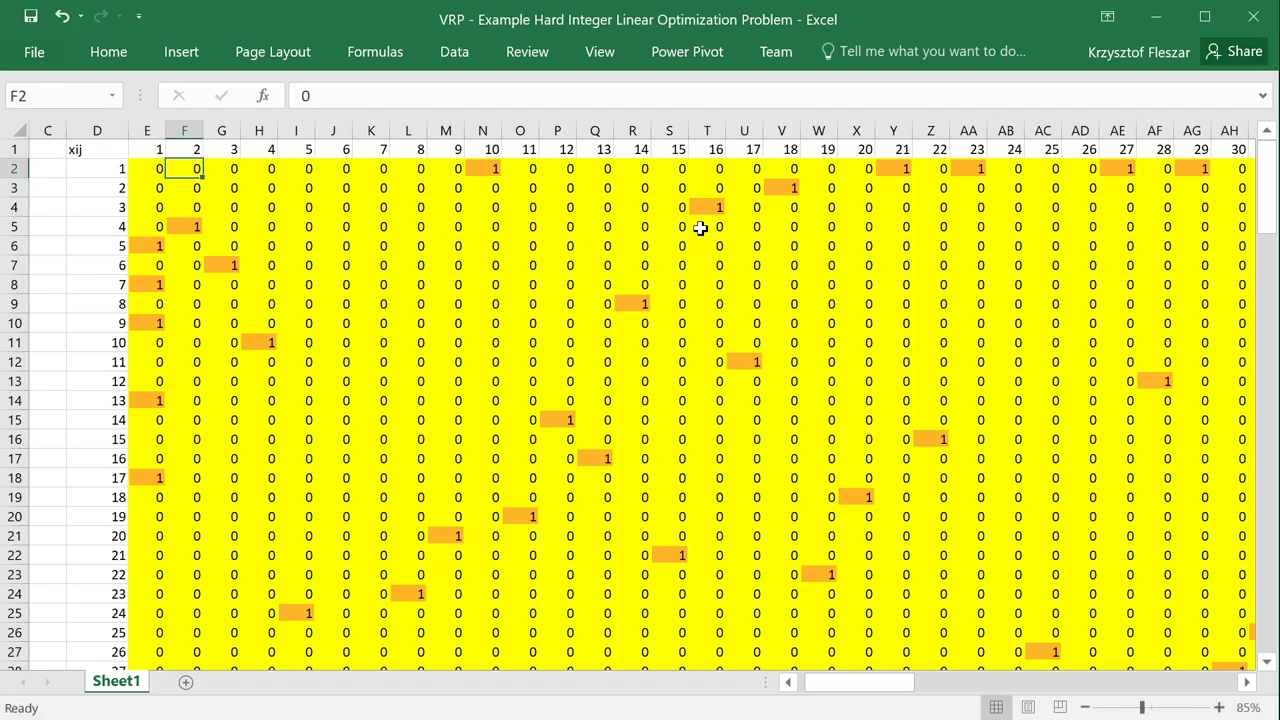
left_click(485, 165)
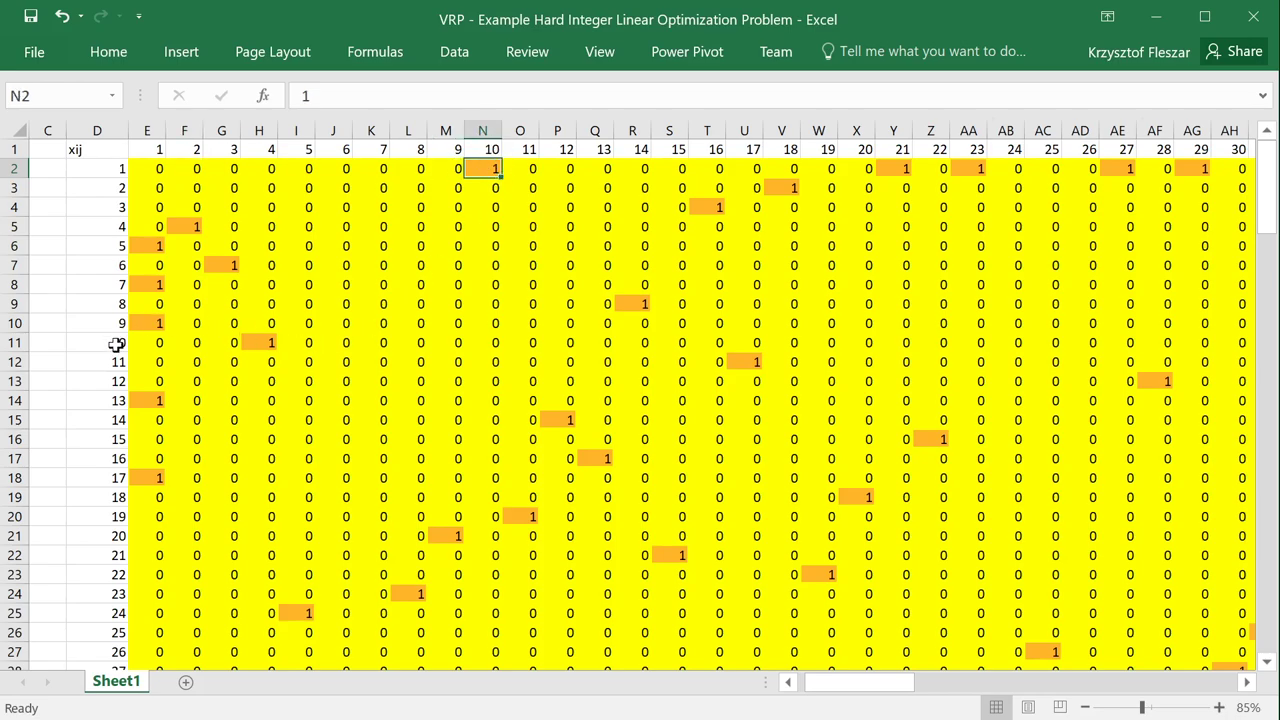
left_click(117, 344)
left_click(258, 342)
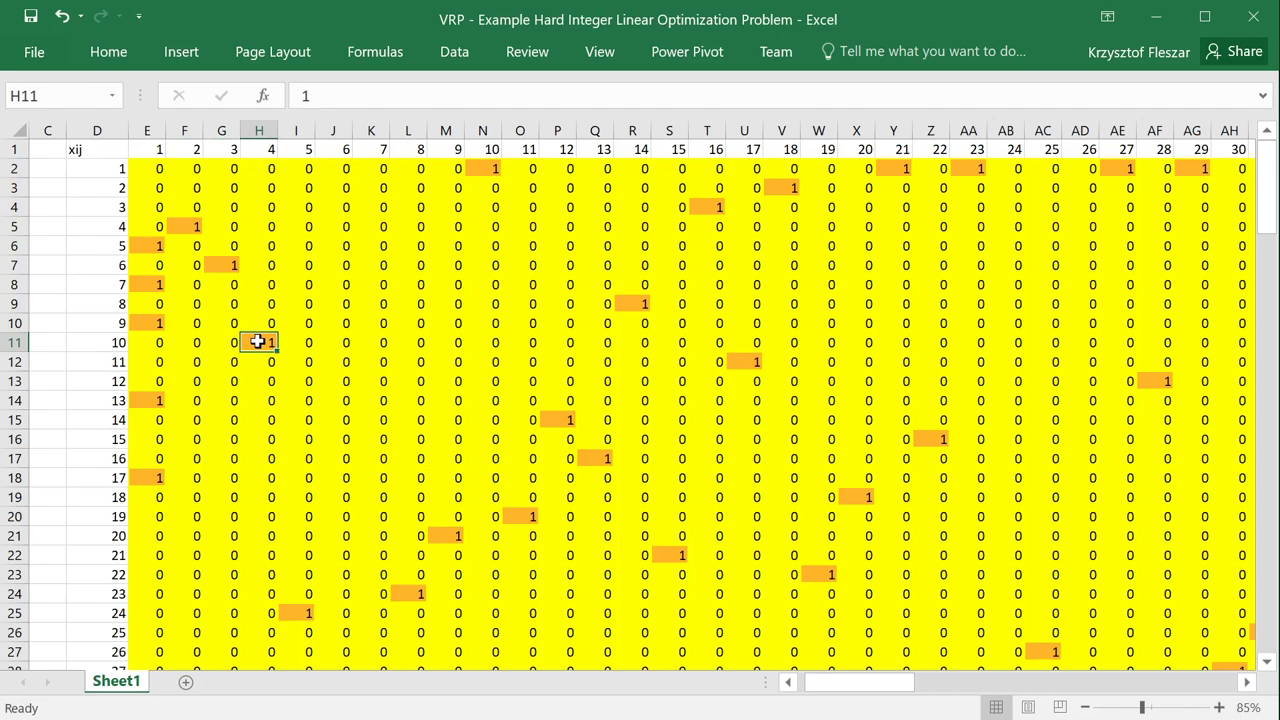
left_click_drag(129, 343, 1250, 340)
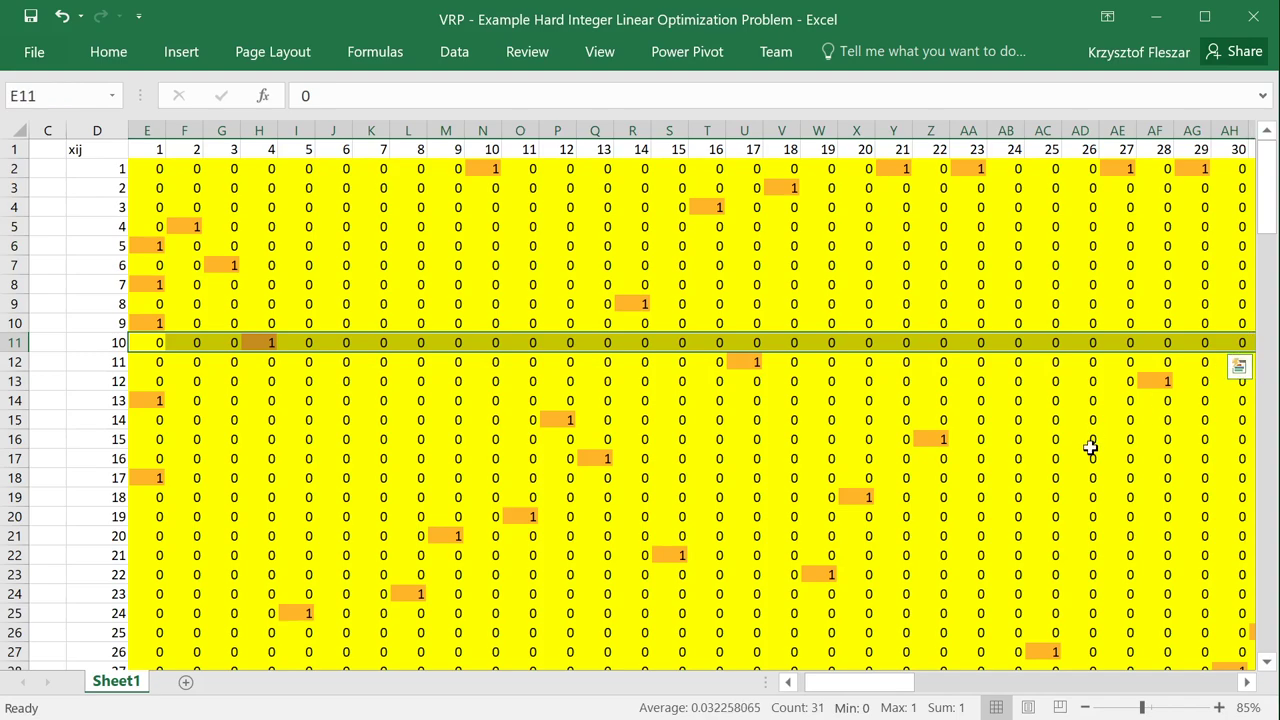
left_click(1247, 681)
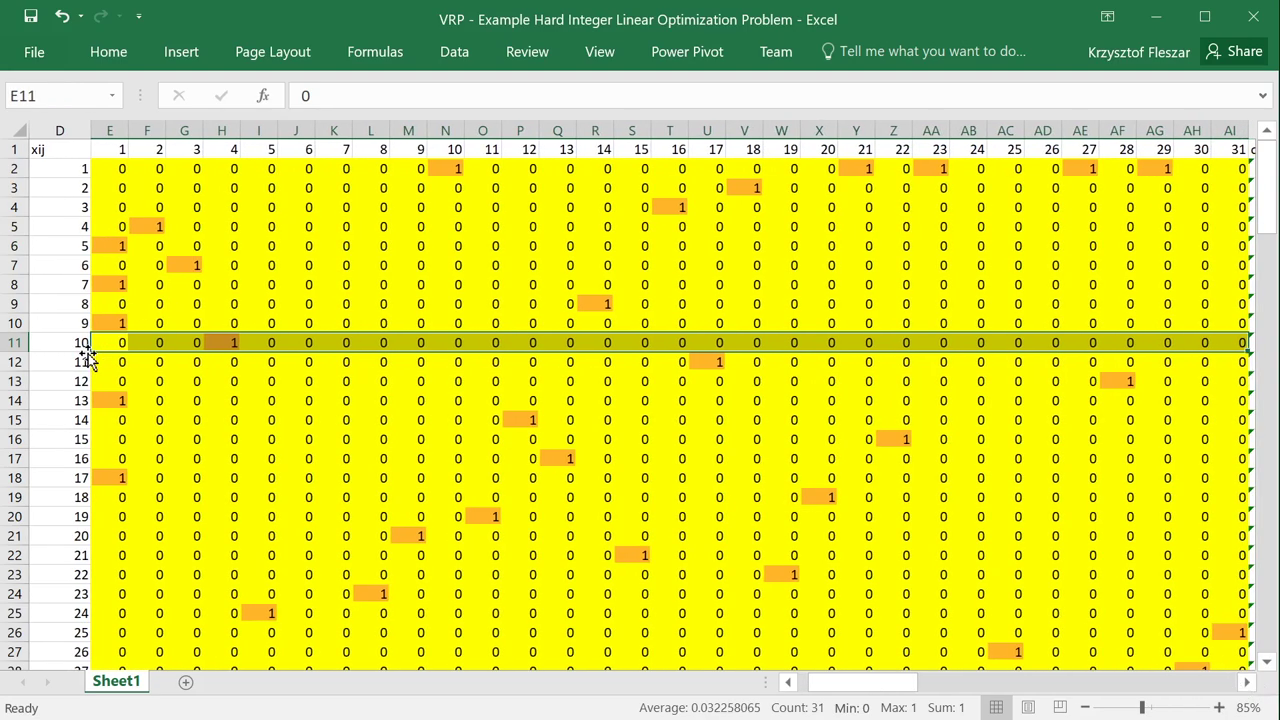
Inspect the f_ij flows, 78 units from depot to point 10 and 73 on to point 4, then scroll back
scroll(826, 481, "down", 5)
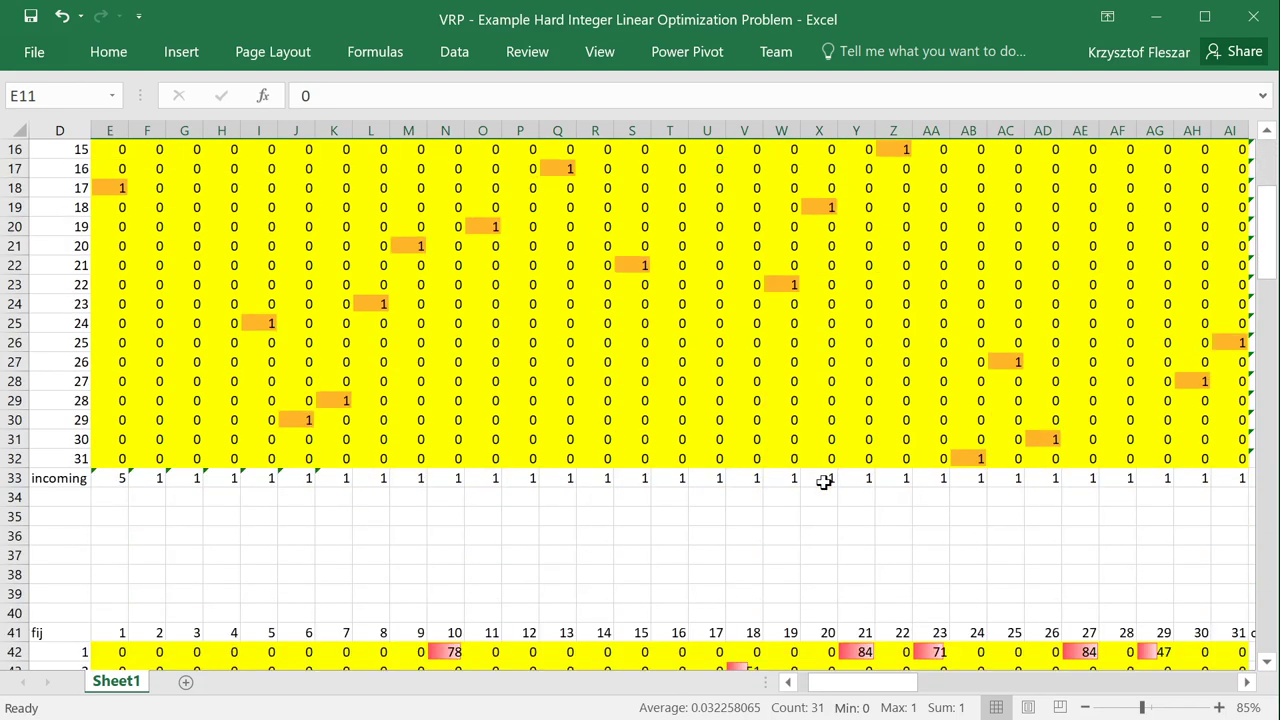
scroll(823, 481, "down", 8)
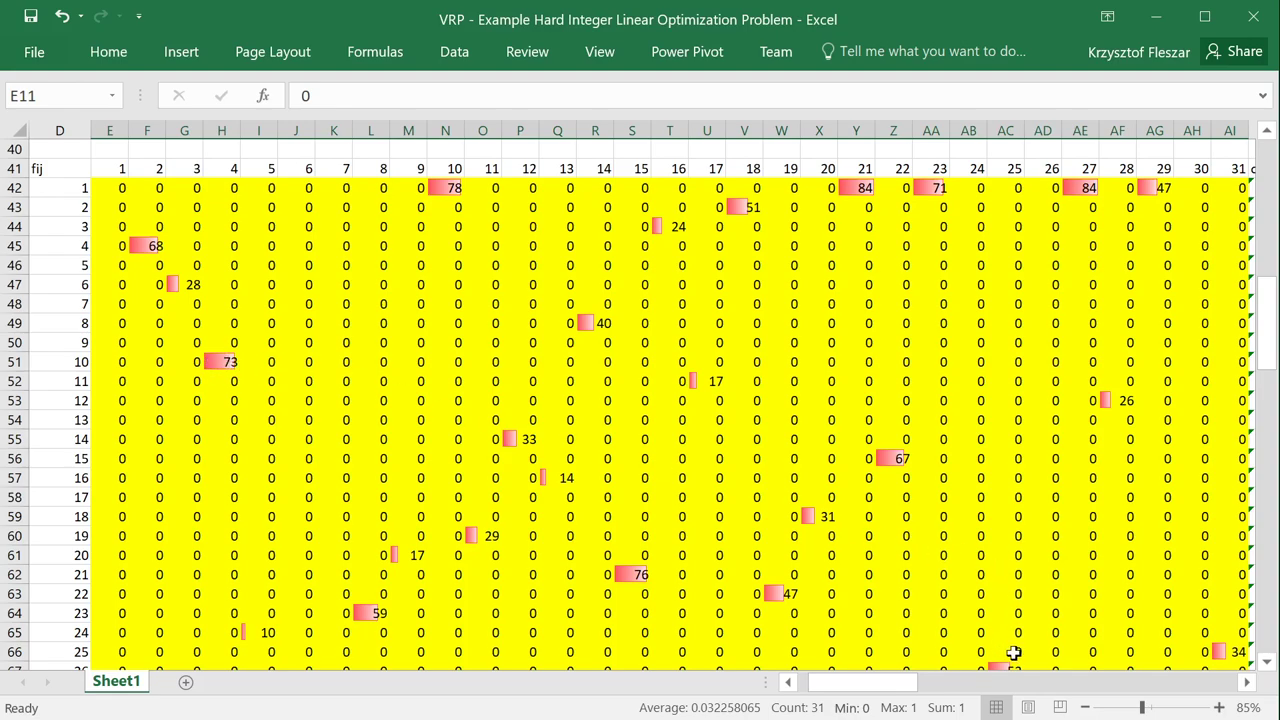
scroll(1063, 430, "up", 13)
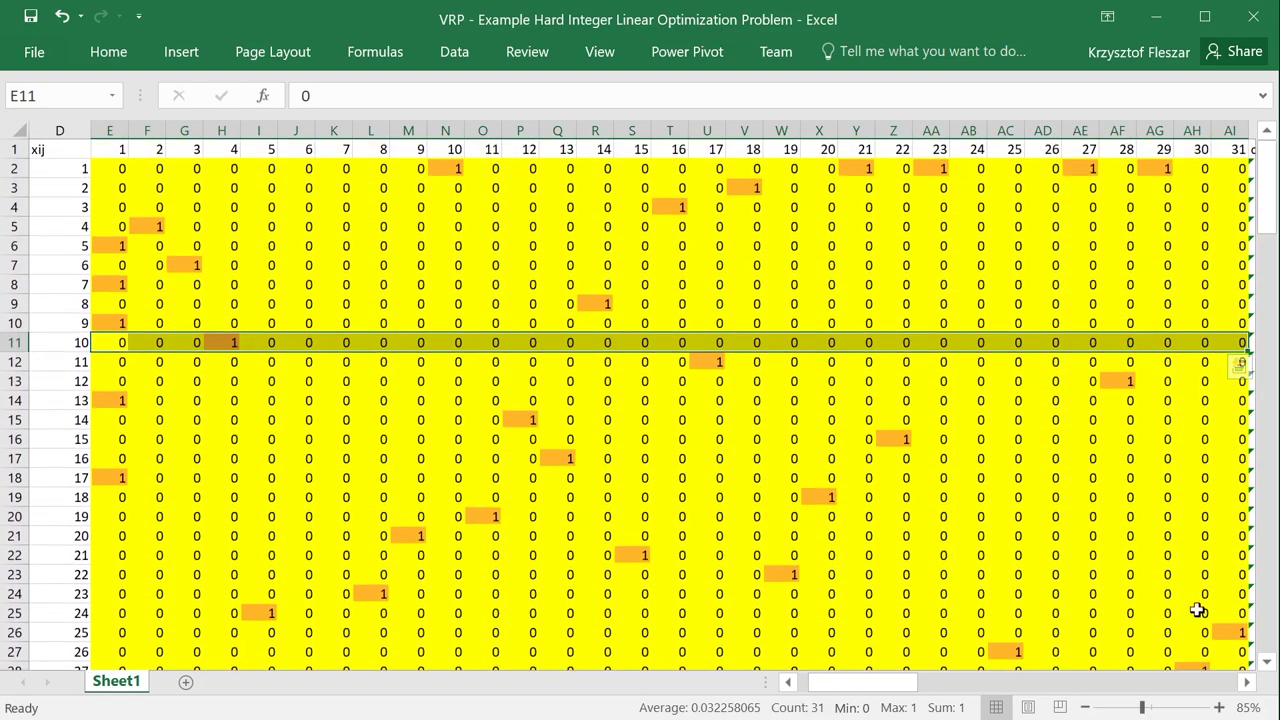
left_click_drag(1246, 684, 1246, 684)
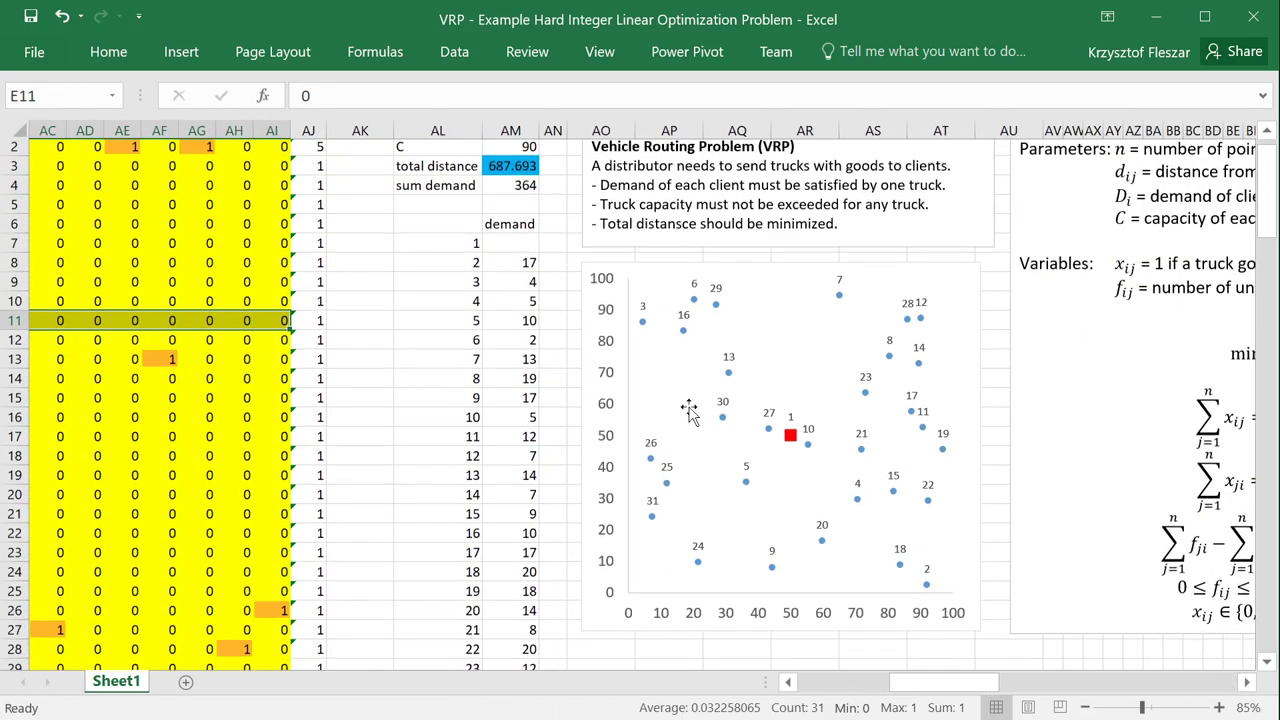
scroll(690, 415, "down", 6)
scroll(690, 415, "down", 2)
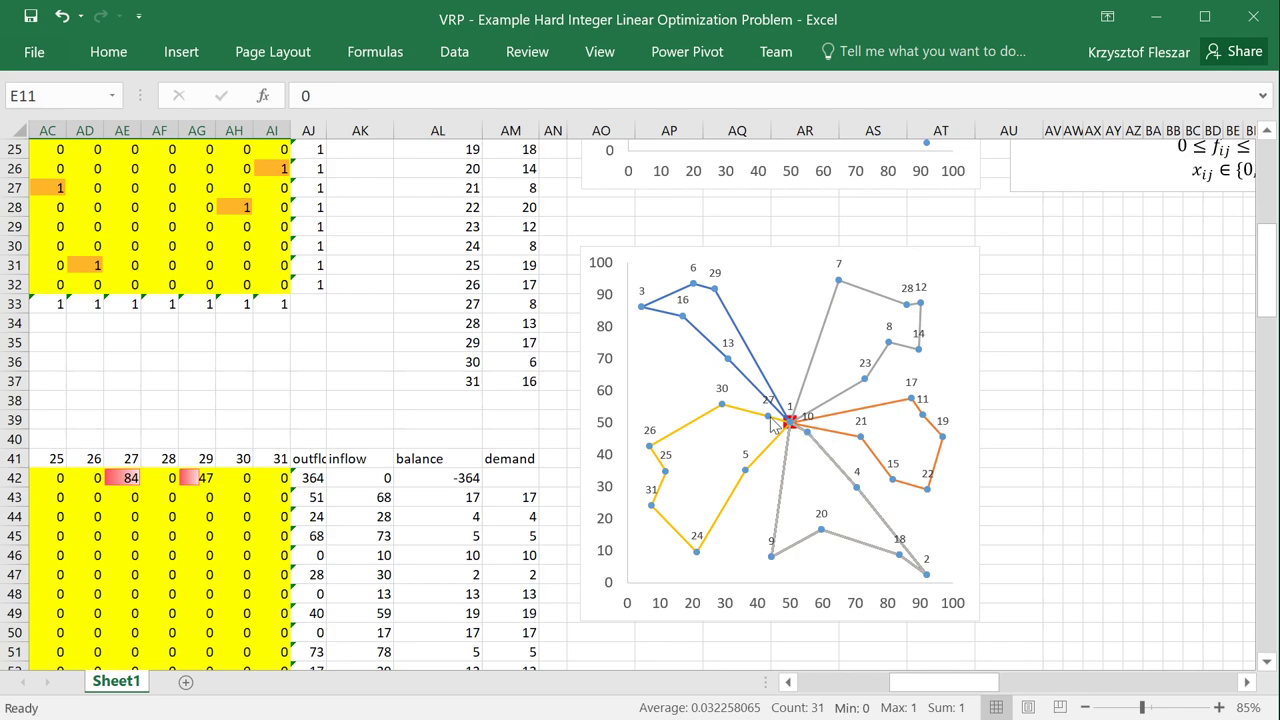
mouse_move(808, 447)
mouse_move(860, 493)
mouse_move(820, 541)
scroll(900, 450, "up", 5)
scroll(950, 480, "up", 2)
scroll(975, 520, "down", 7)
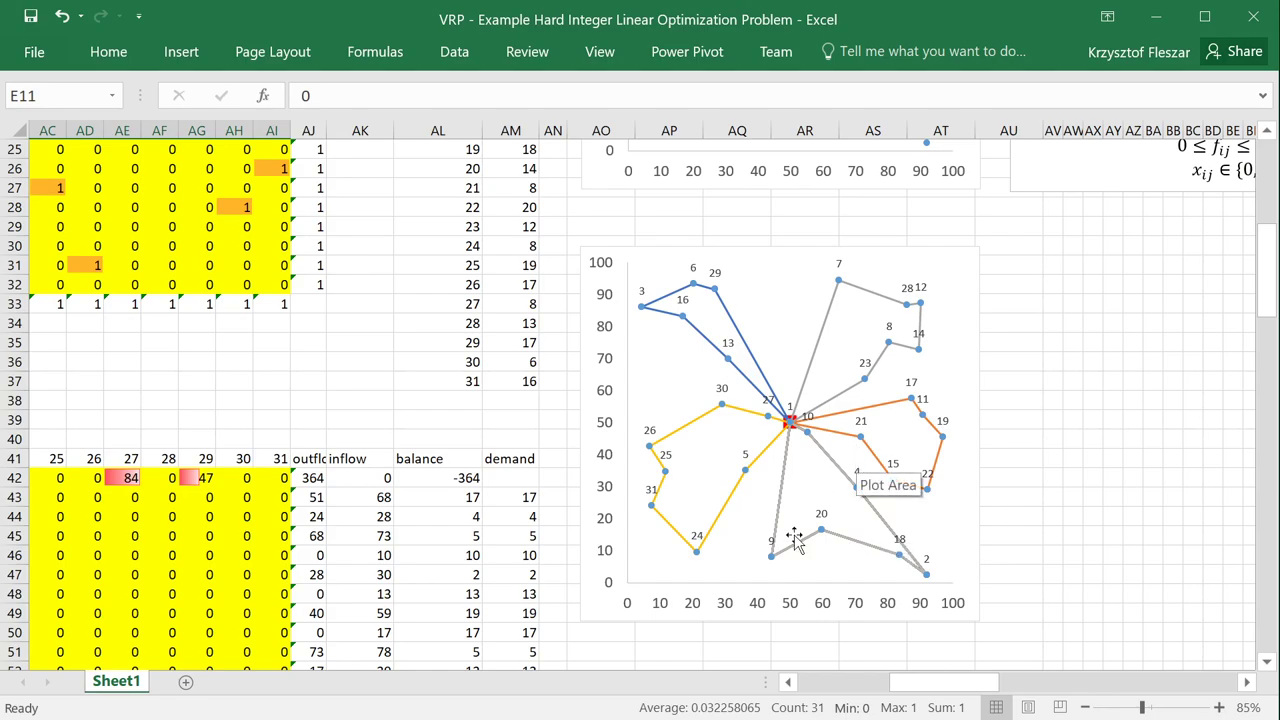
scroll(712, 270, "up", 5)
scroll(712, 270, "up", 3)
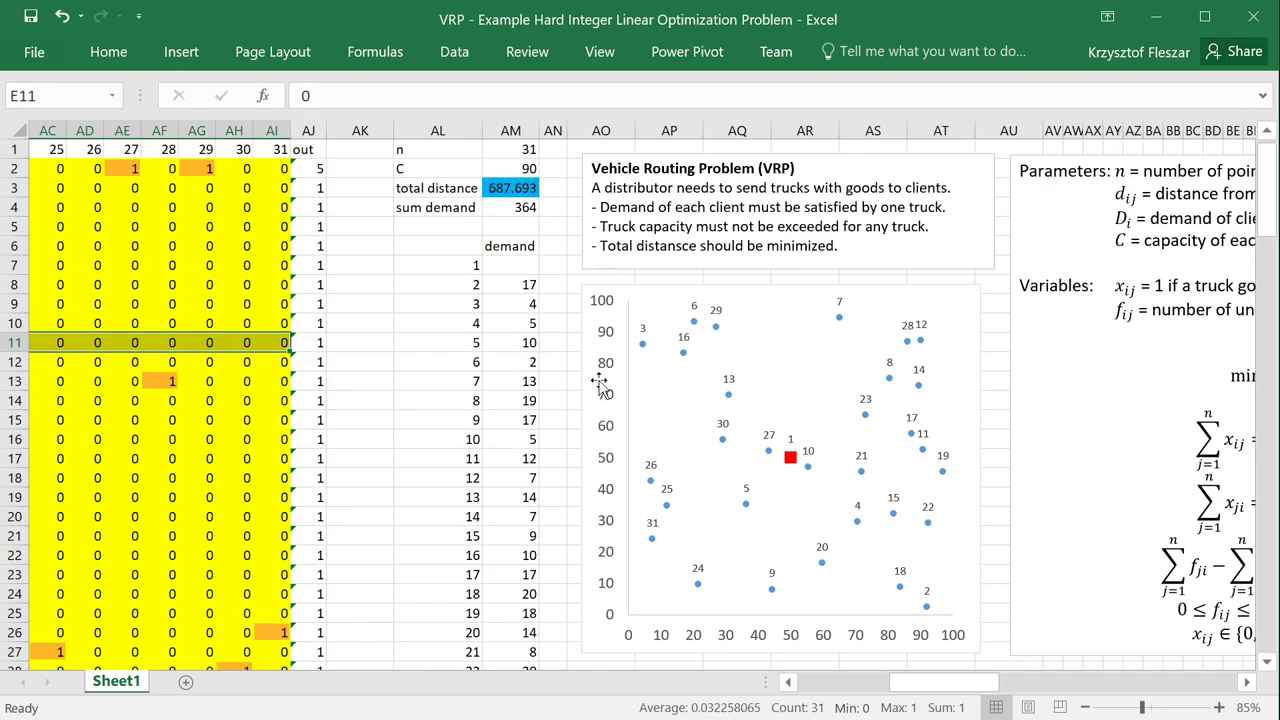
left_click(789, 683)
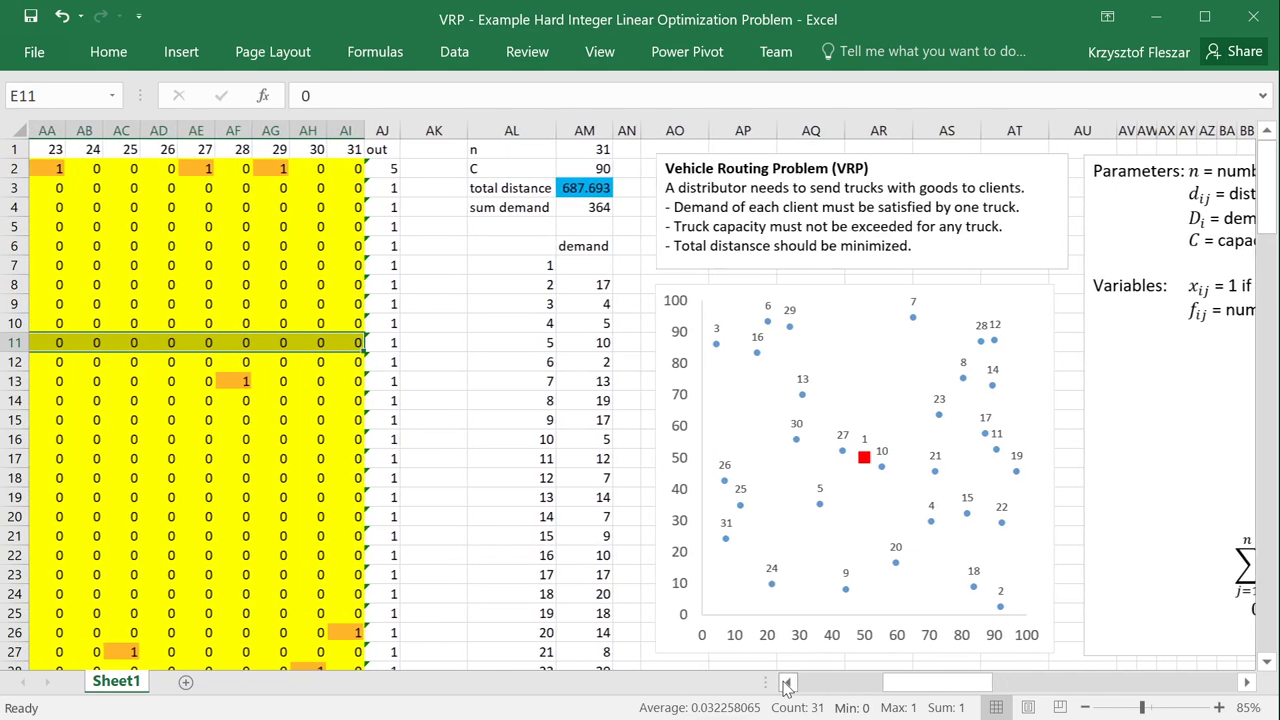
left_click(789, 683)
left_click(789, 683)
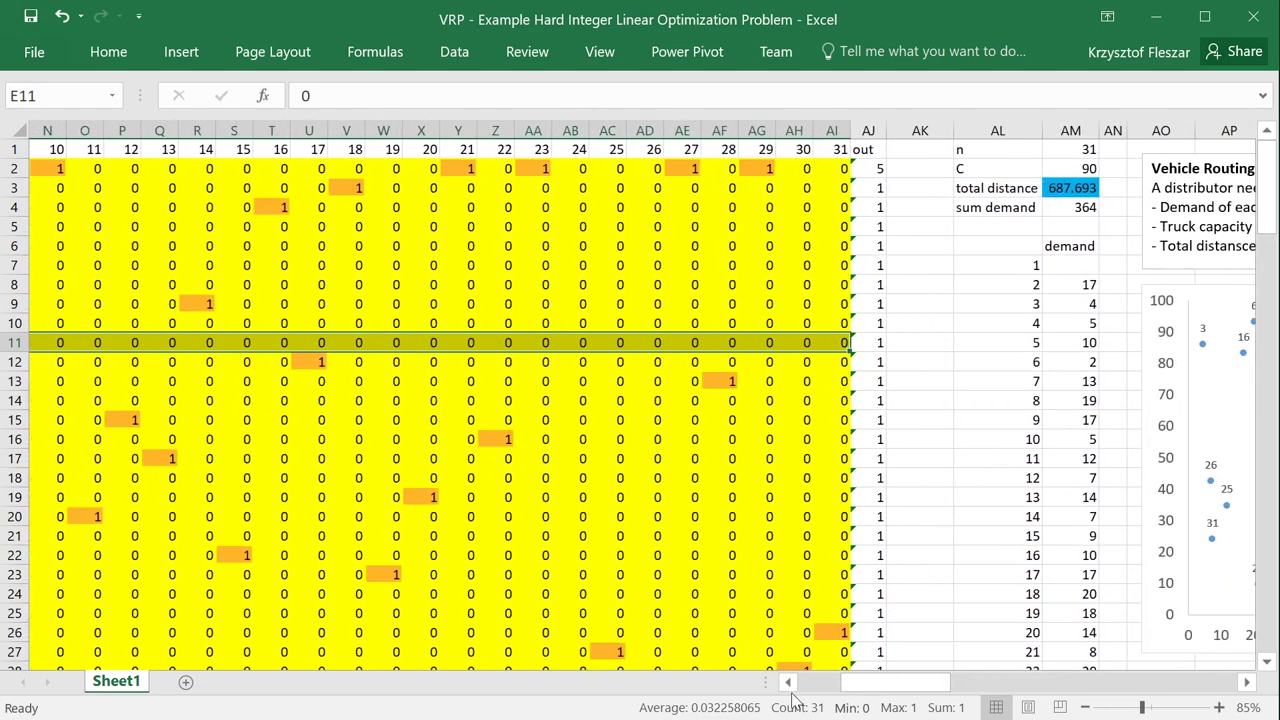
left_click(789, 683)
left_click(789, 683)
left_click(789, 683)
left_click(789, 683)
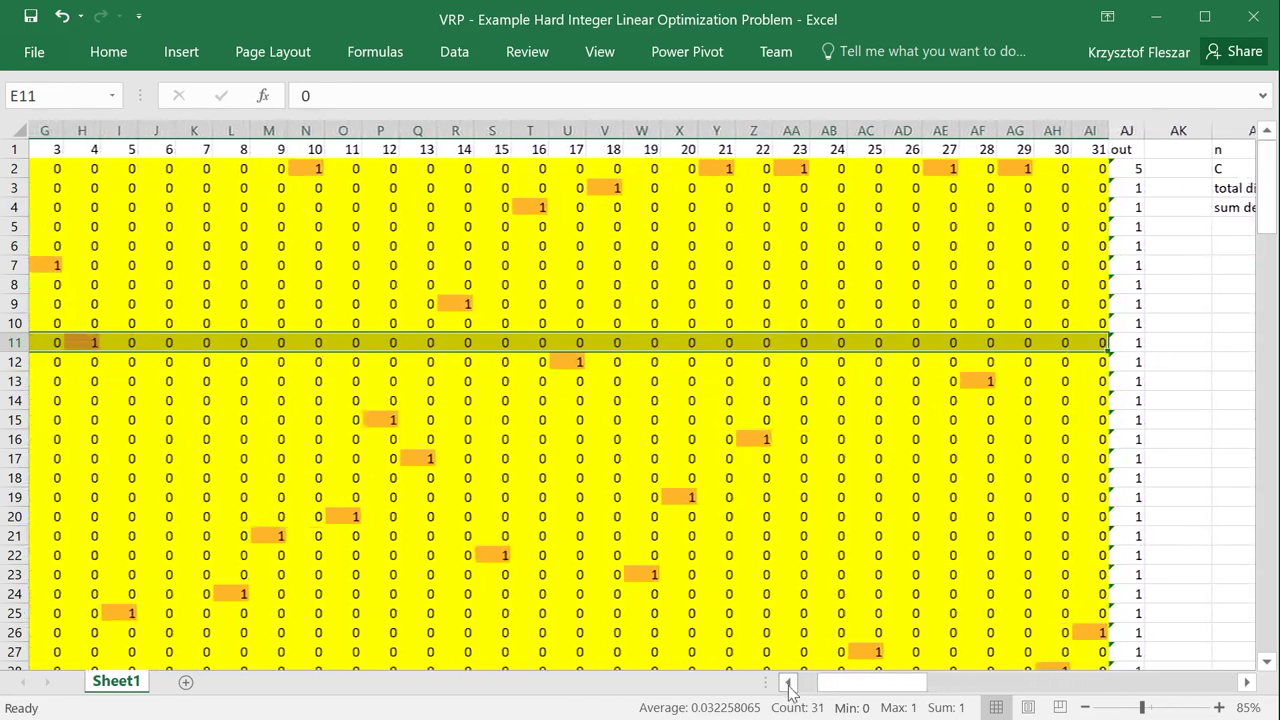
left_click(789, 683)
left_click(789, 683)
left_click(789, 683)
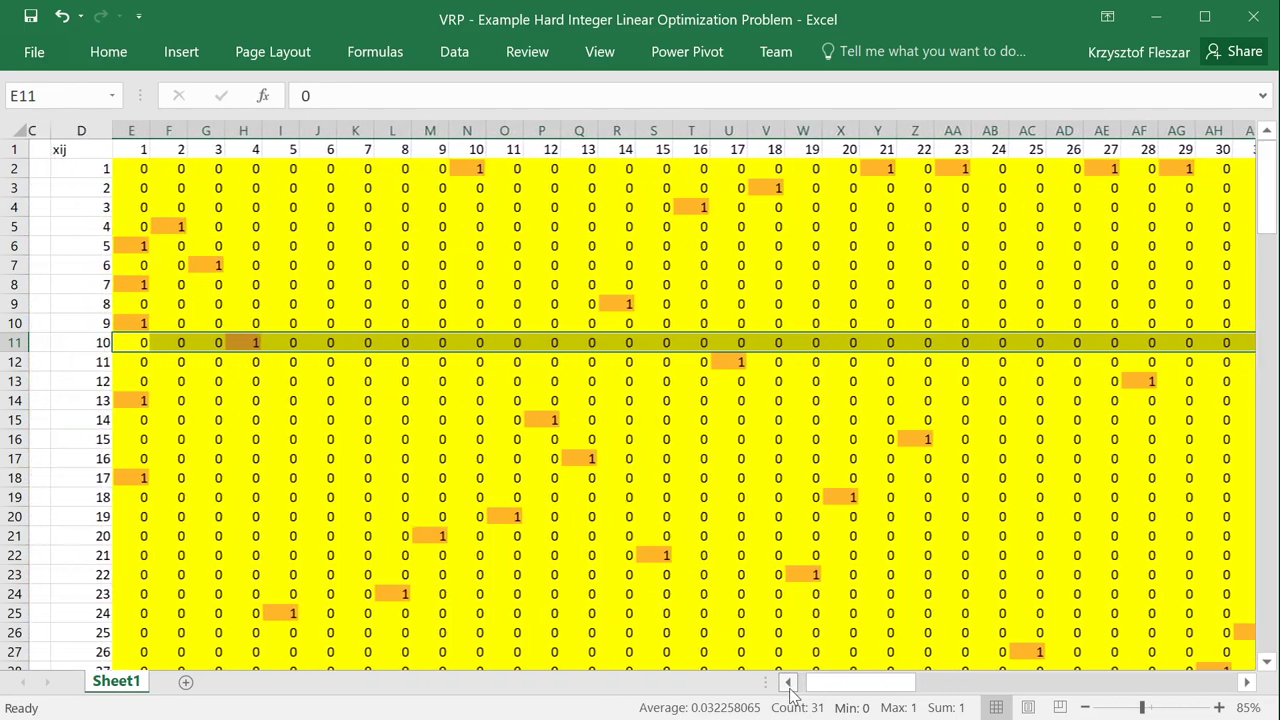
left_click(789, 683)
left_click(158, 177)
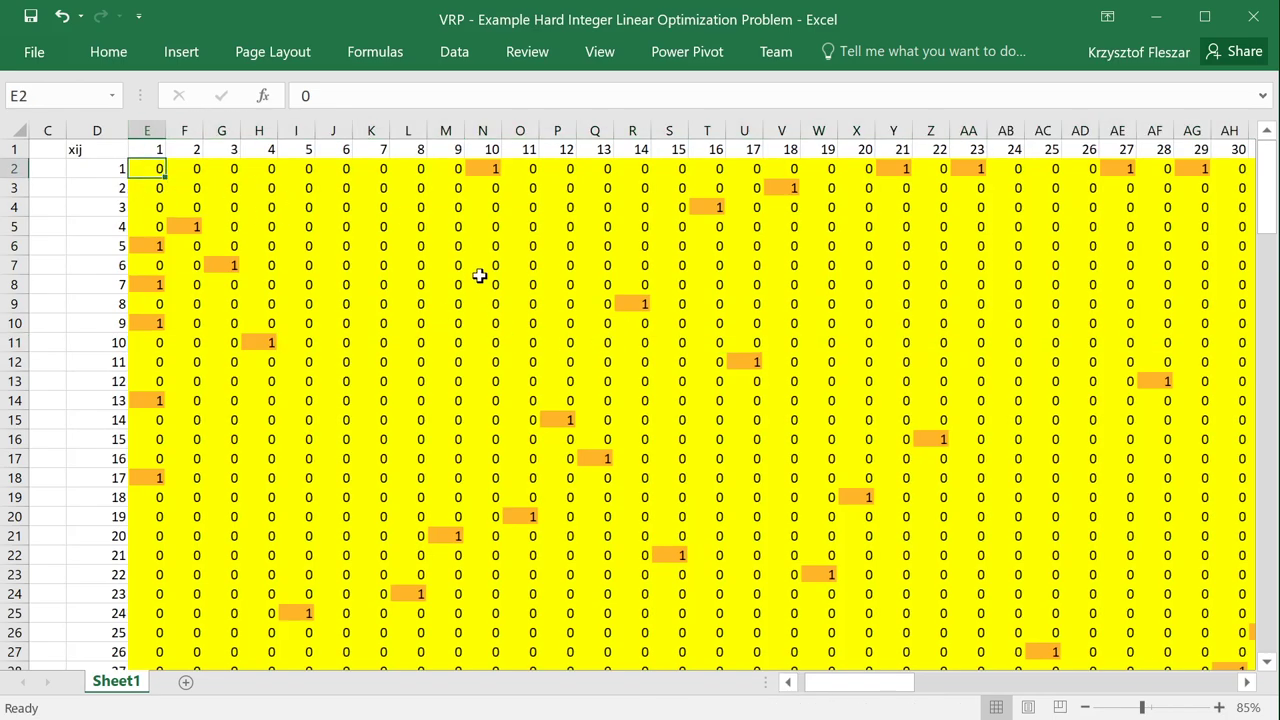
left_click_drag(222, 192, 723, 409)
left_click(720, 416)
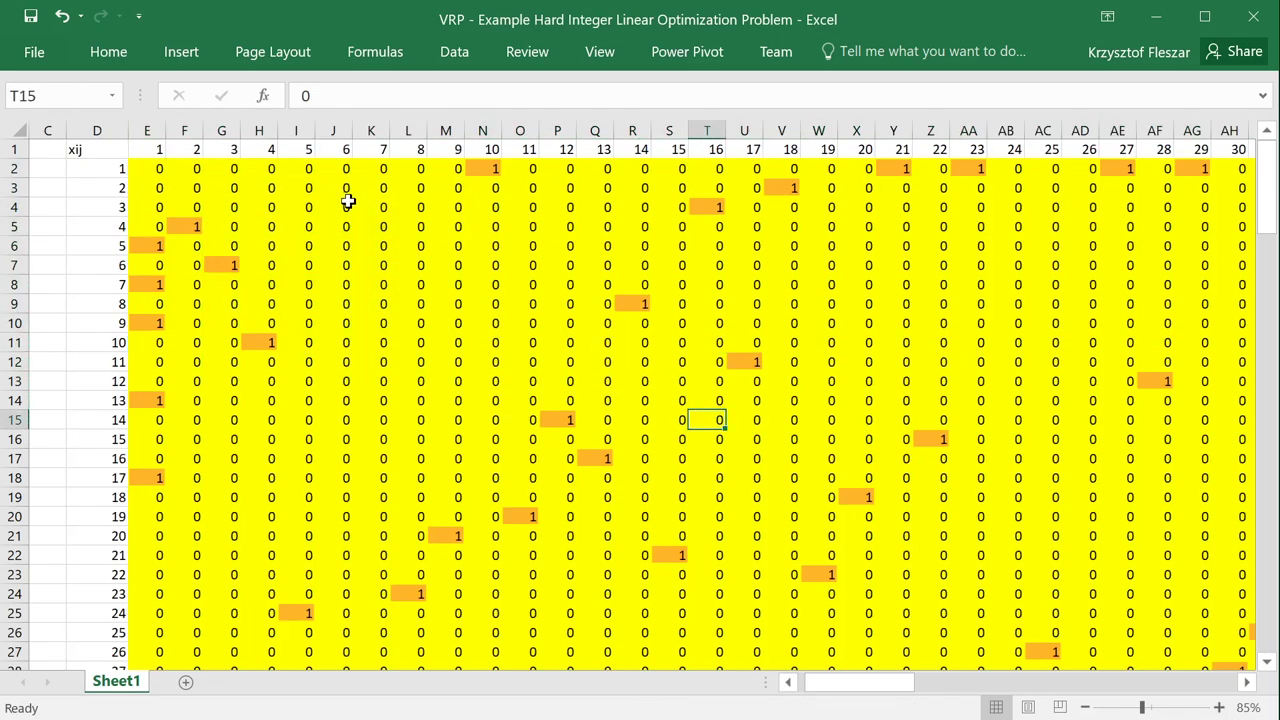
left_click(150, 174)
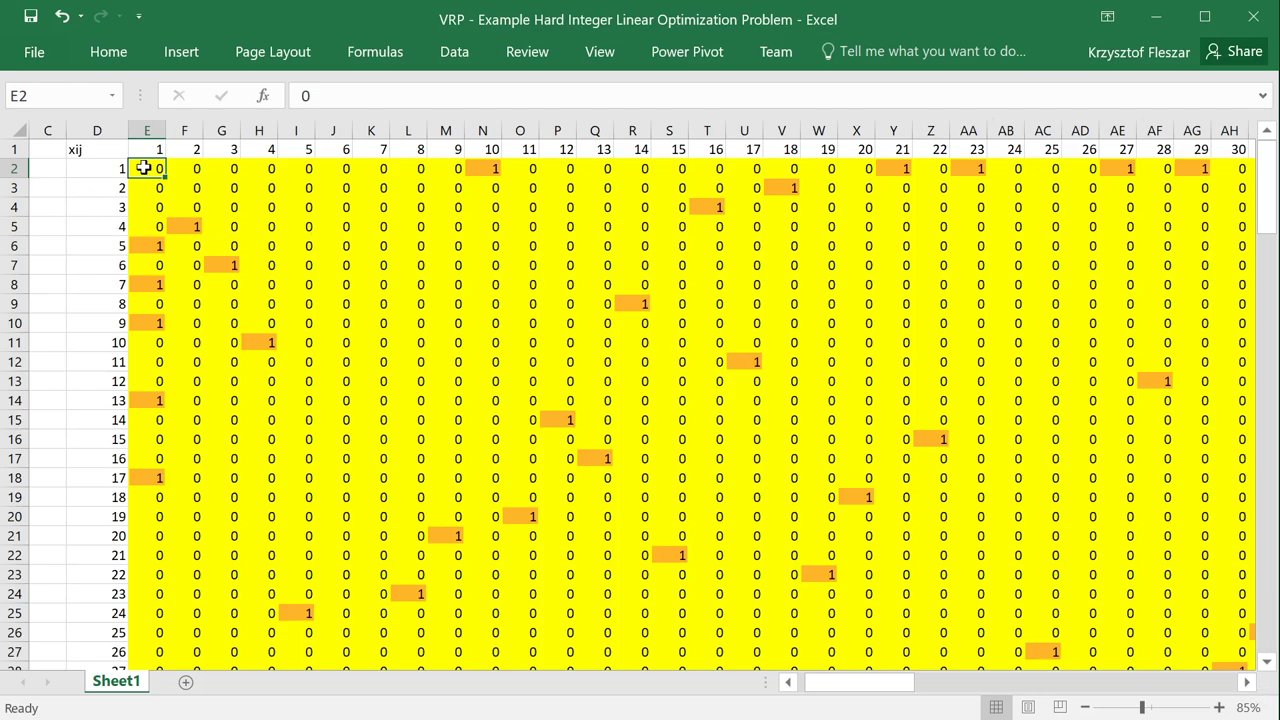
left_click_drag(144, 168, 791, 466)
left_click(894, 477)
left_click(911, 500)
left_click_drag(906, 503, 148, 182)
left_click(640, 381)
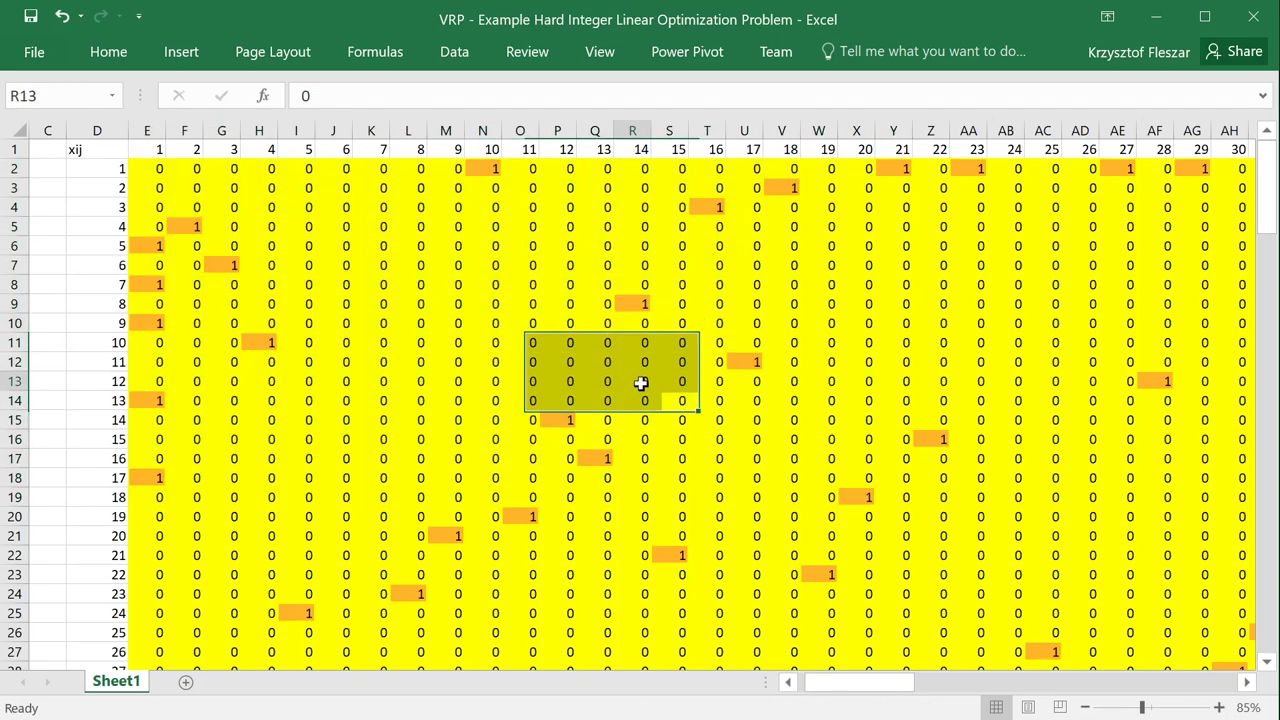
left_click_drag(848, 683, 982, 690)
left_click(1247, 682)
left_click(1247, 682)
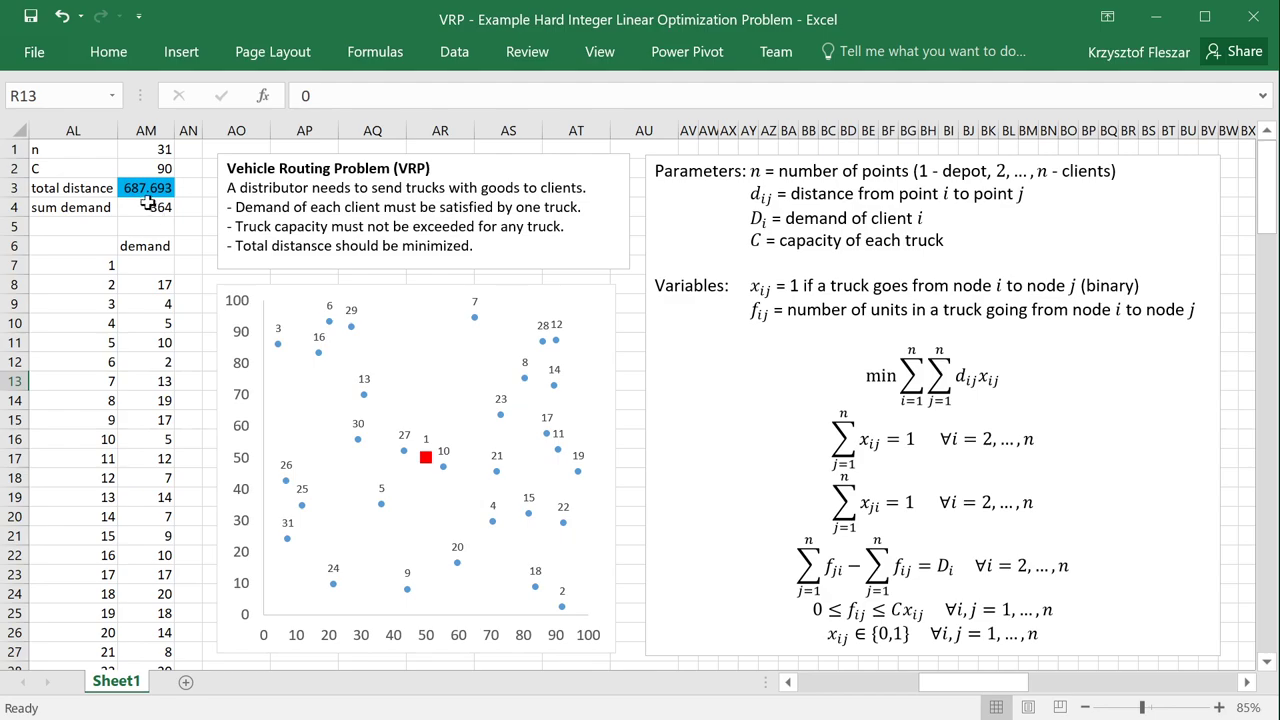
scroll(545, 535, "down", 6)
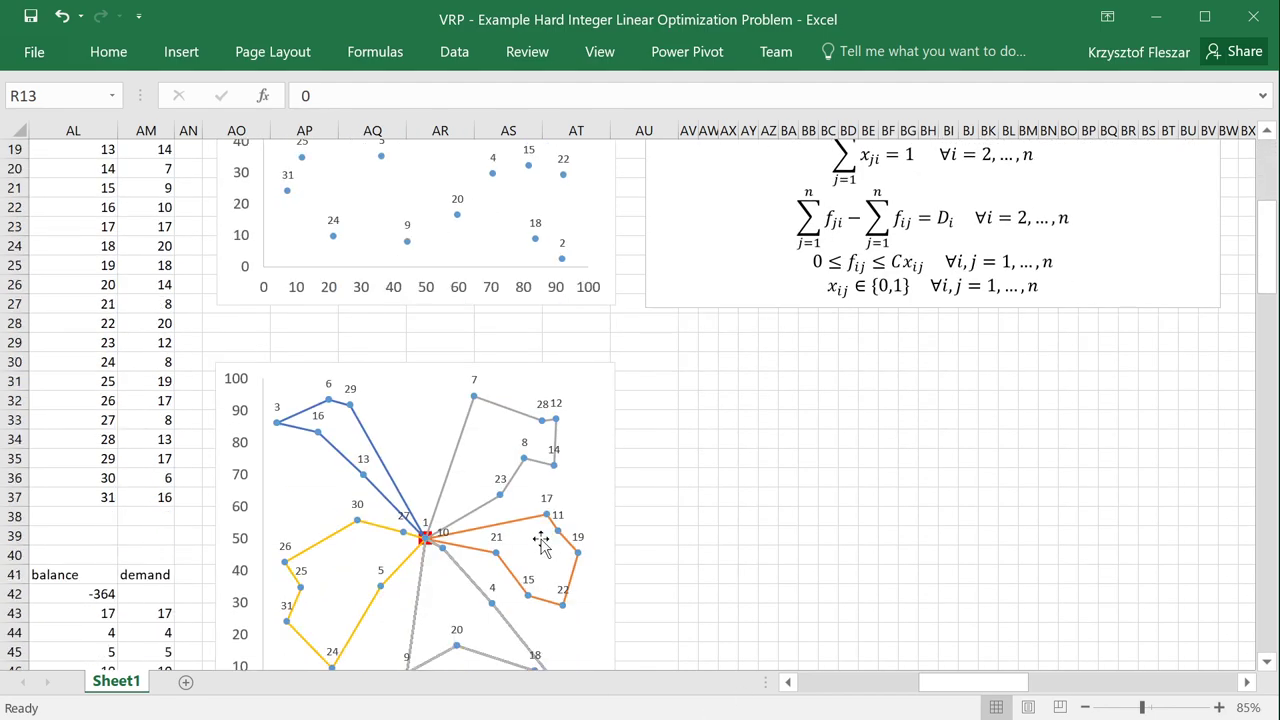
scroll(540, 541, "down", 2)
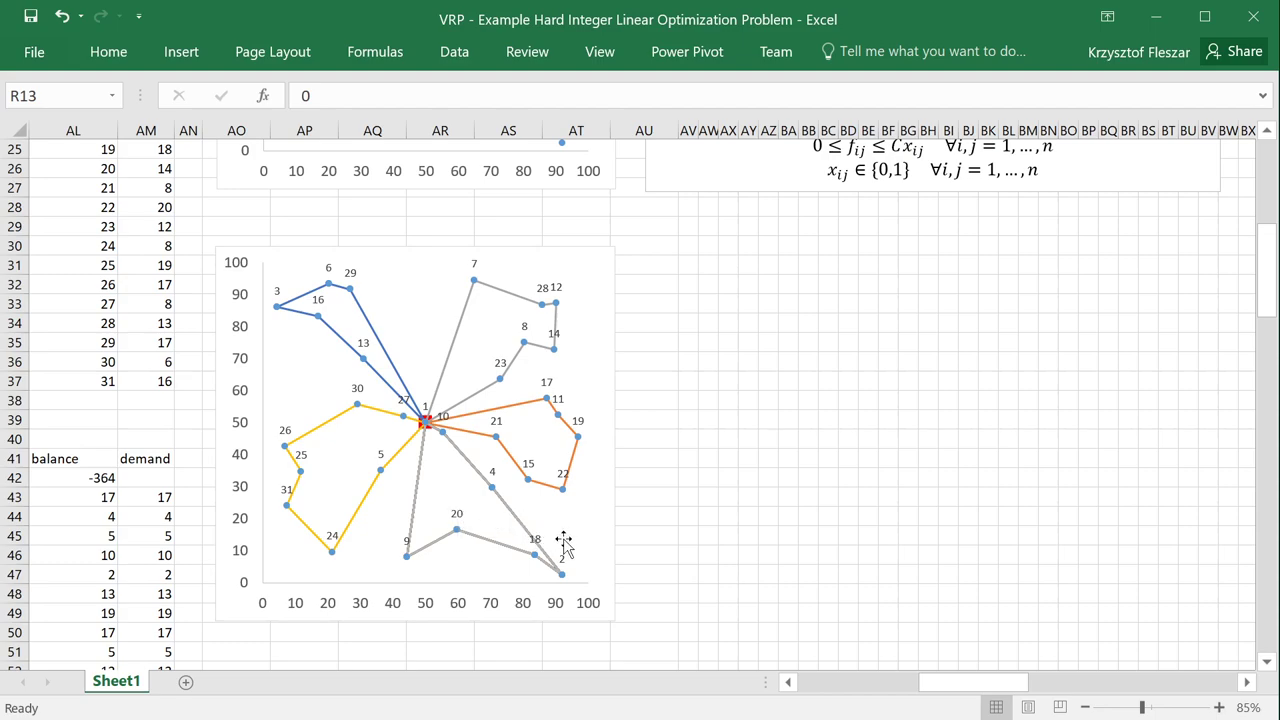
left_click(656, 568)
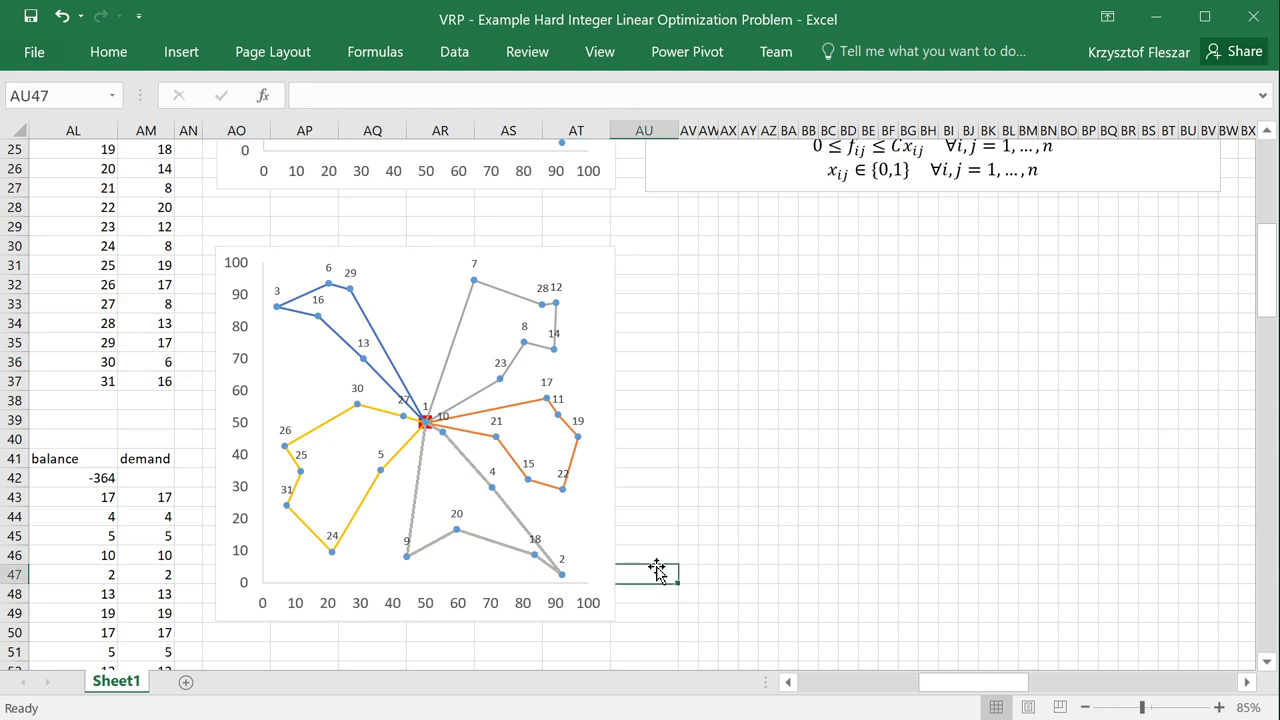
left_click(672, 558)
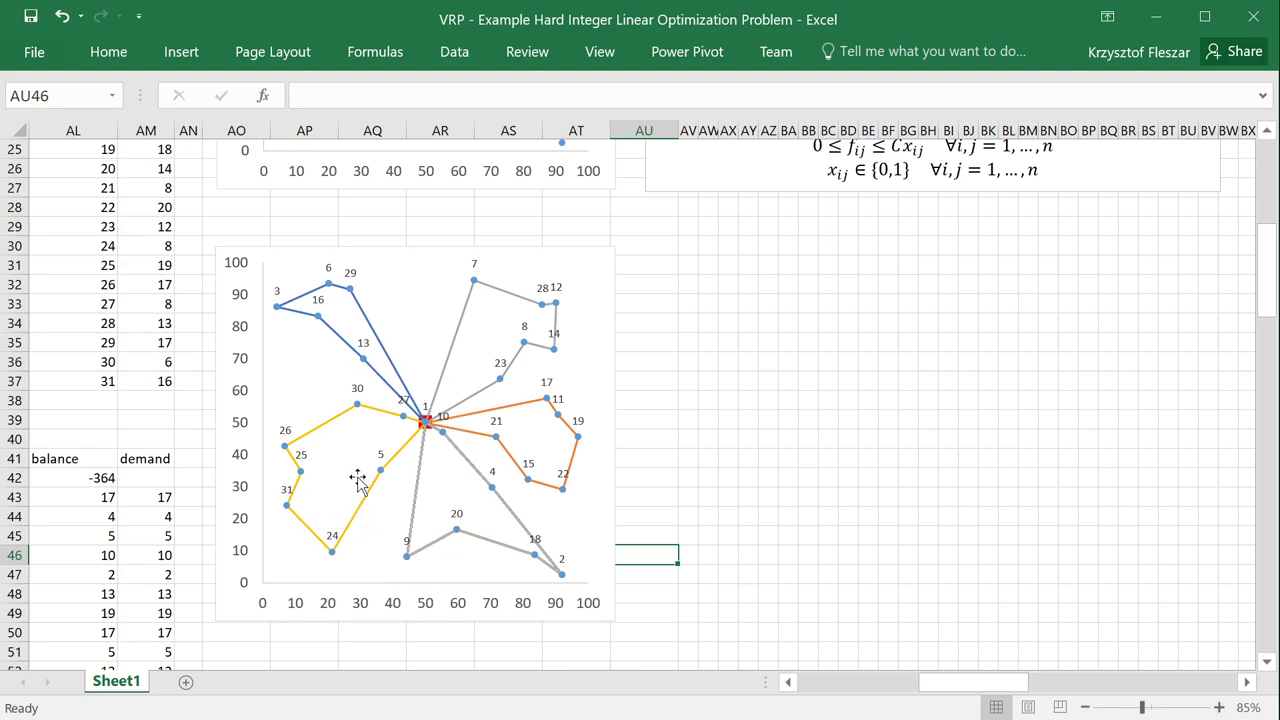
left_click(830, 683)
scroll(643, 383, "up", 8)
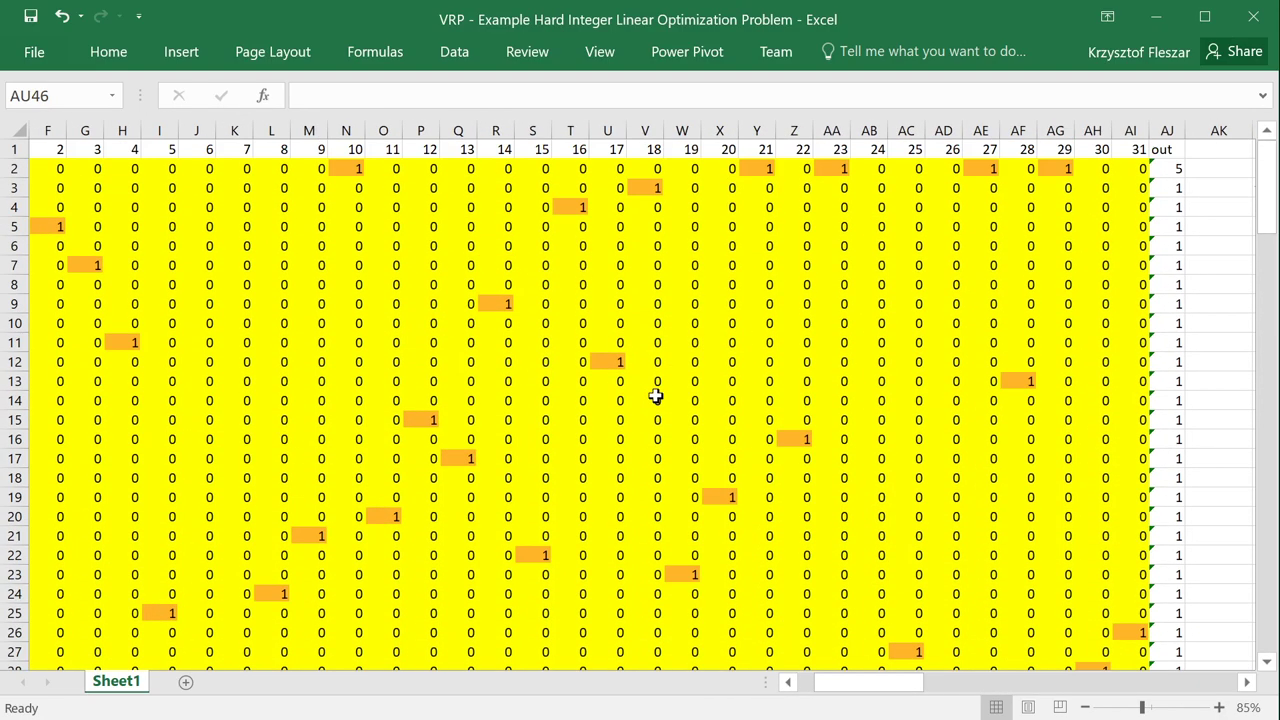
left_click(803, 681)
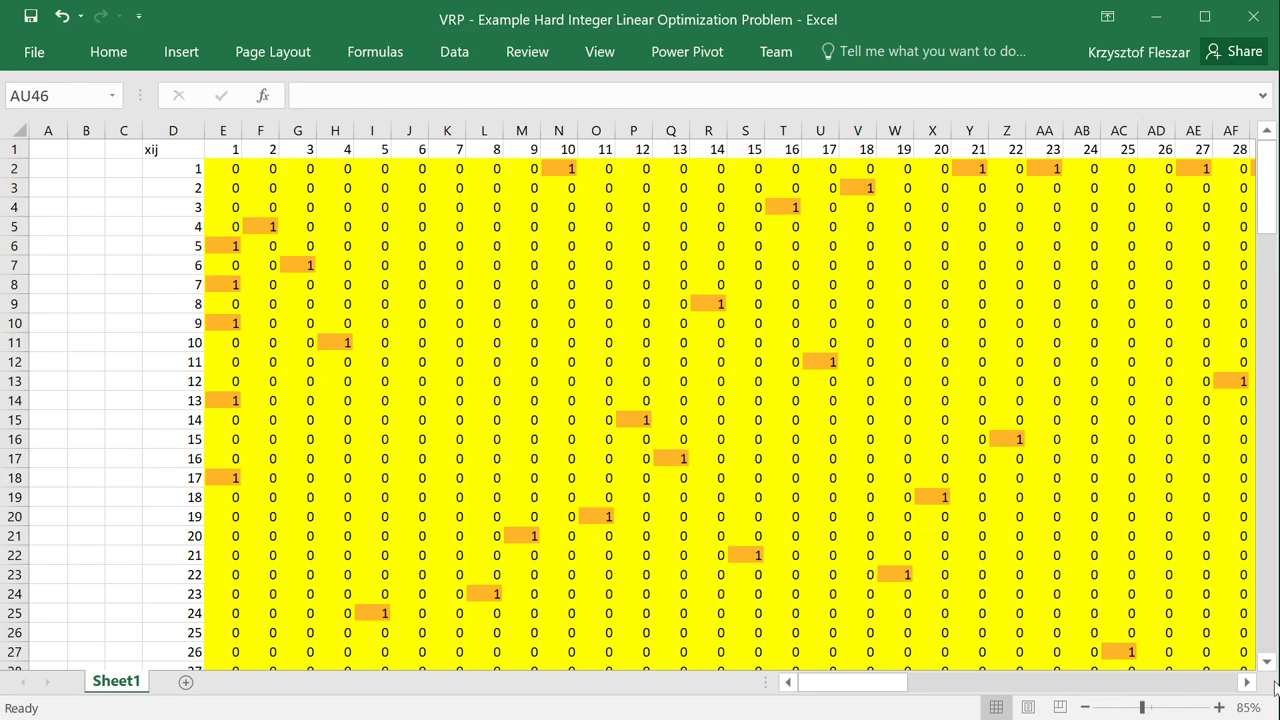
left_click(1244, 684)
scroll(967, 546, "down", 5)
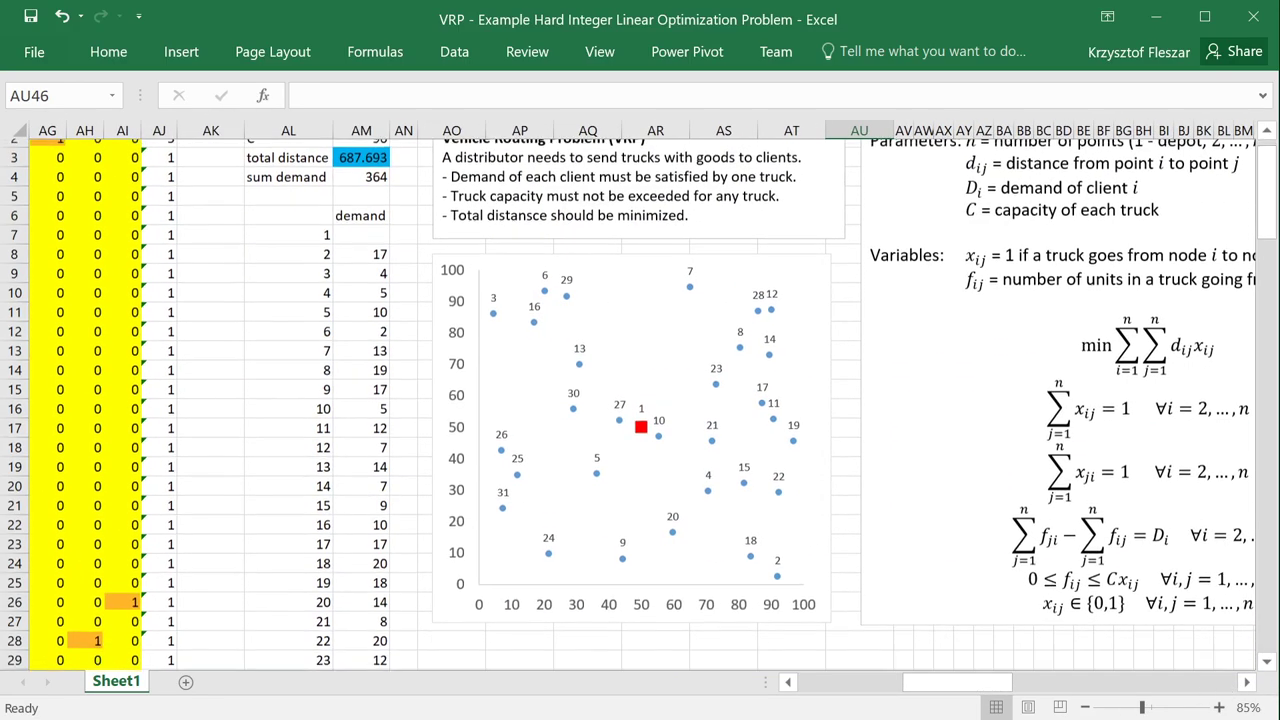
scroll(967, 546, "down", 3)
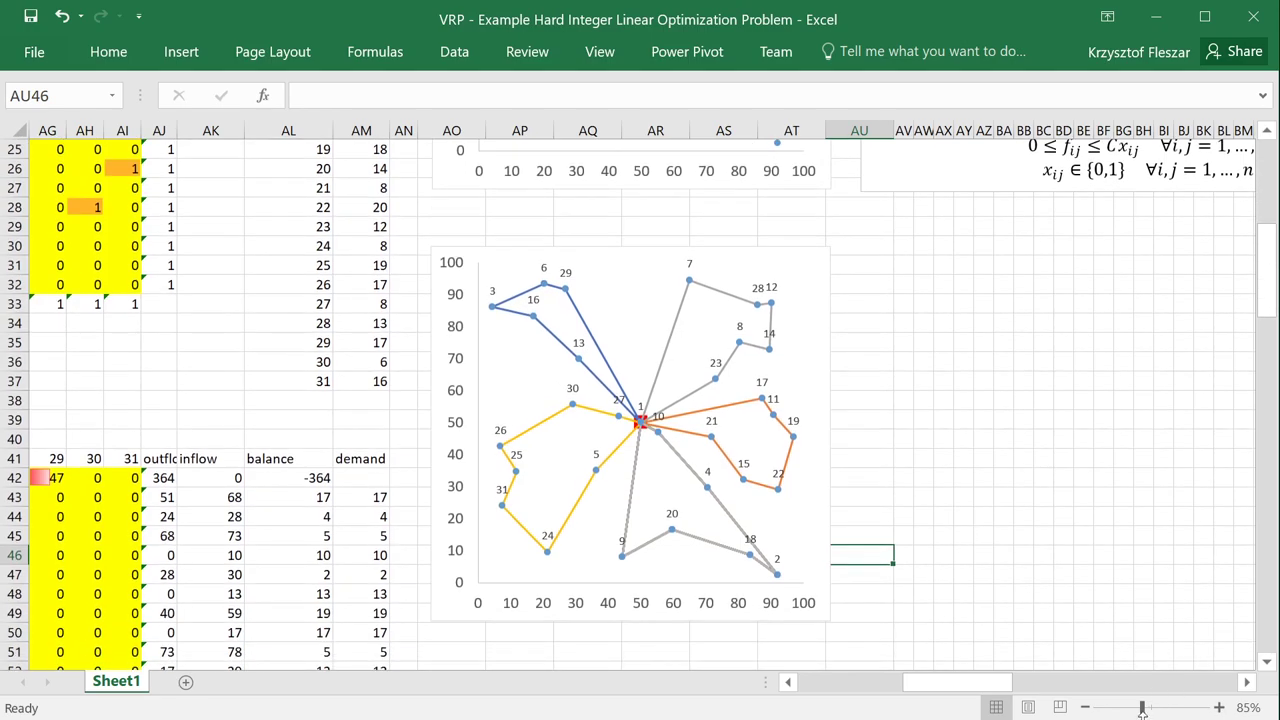
left_click(1246, 684)
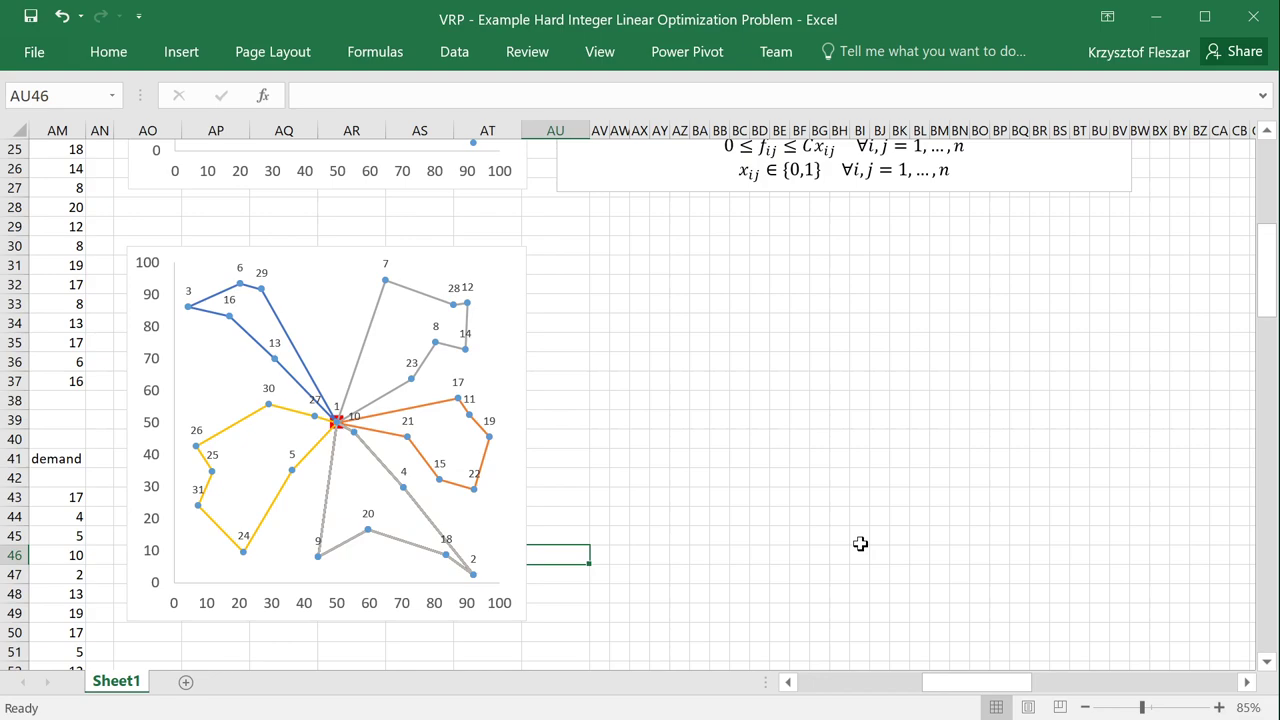
left_click(788, 682)
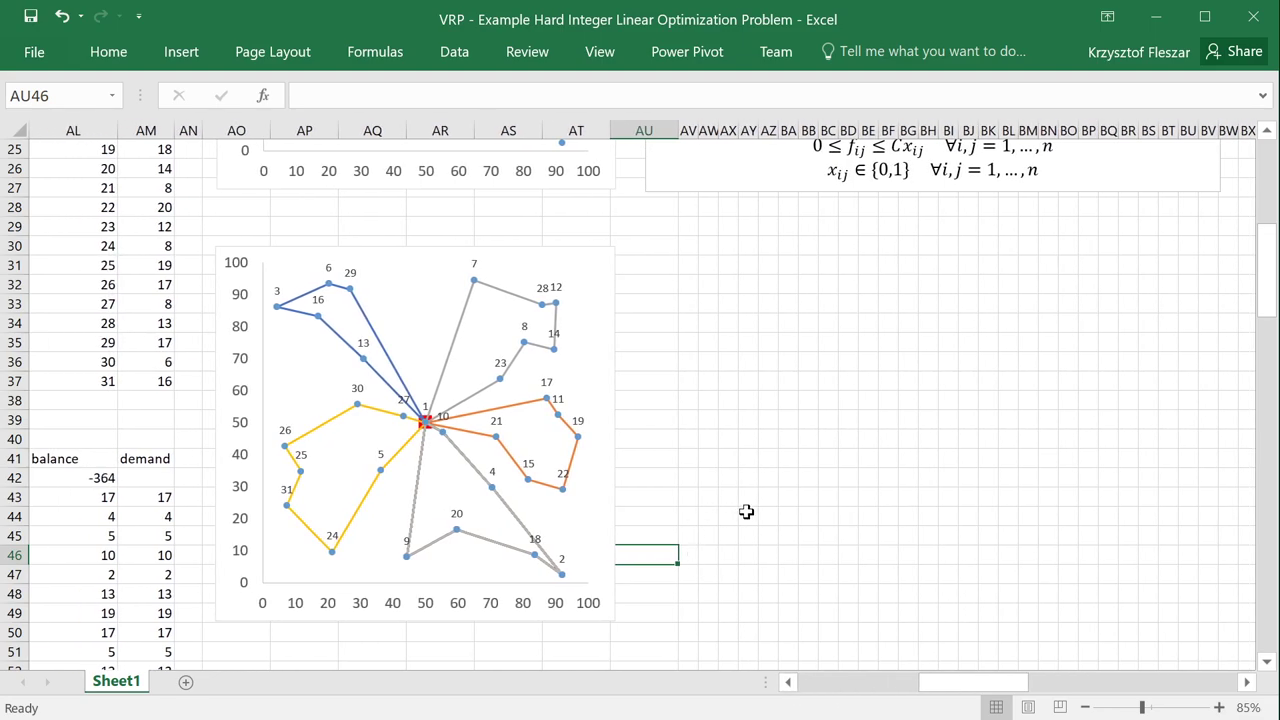